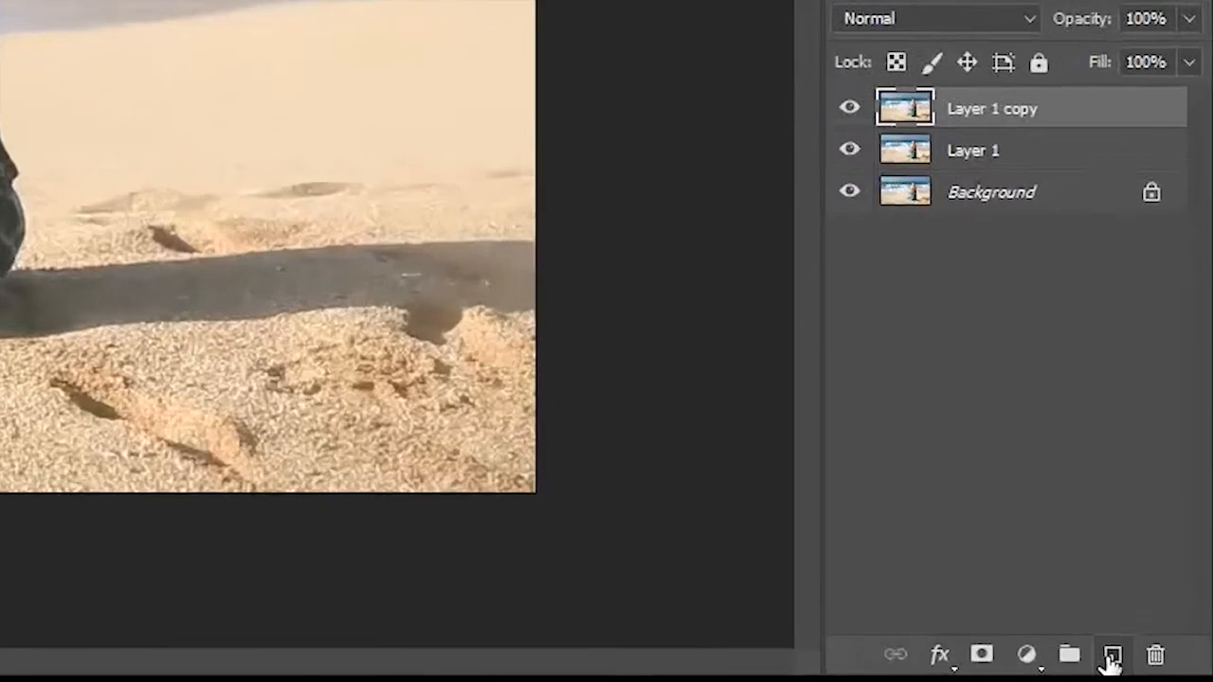
Add an empty layer between Layer 1 and Layer 1 copy, and hide Layer 1 copy
{"action": "left_click", "coordinate": [1132, 656]}
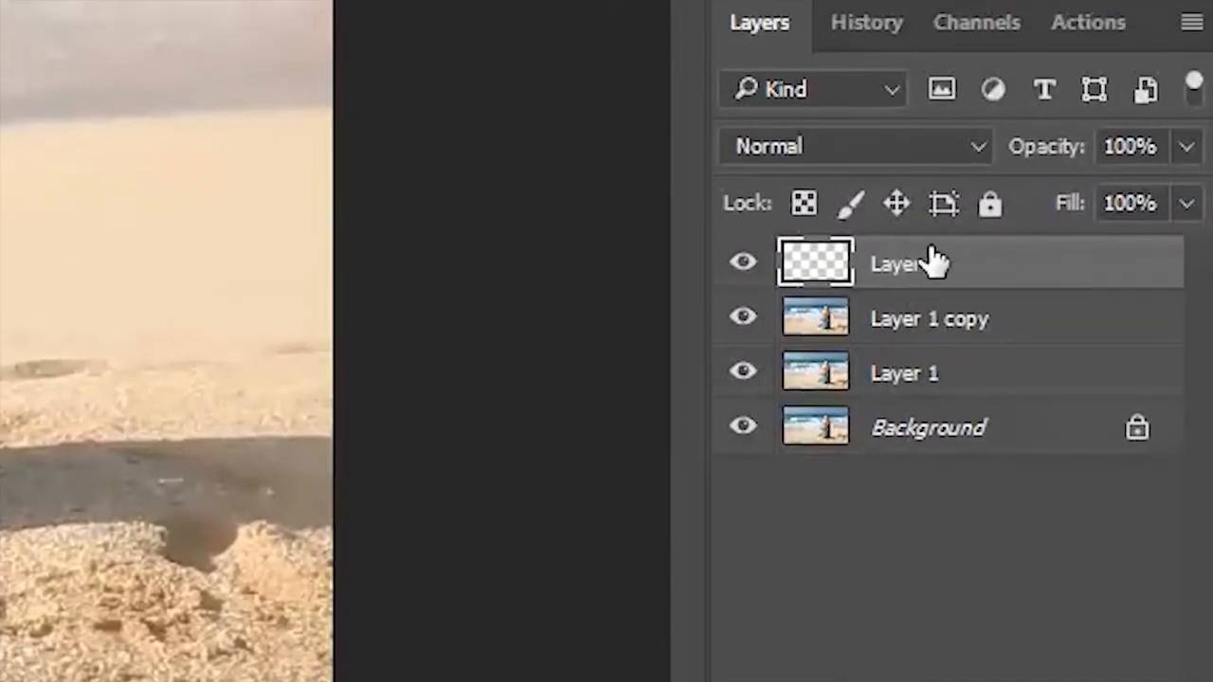
{"action": "left_click_drag", "start_coordinate": [938, 250], "coordinate": [962, 357]}
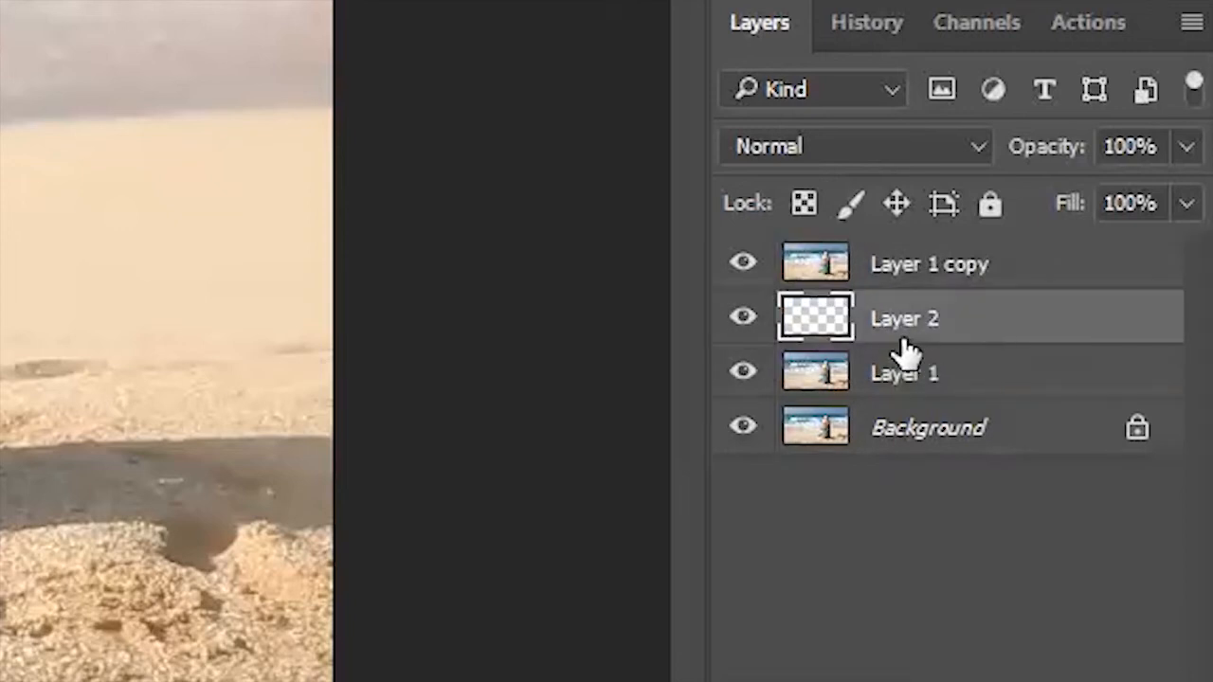
{"action": "left_click", "coordinate": [743, 265]}
Fill the Background layer with black in Normal mode at 100% opacity
{"action": "left_click", "coordinate": [910, 443]}
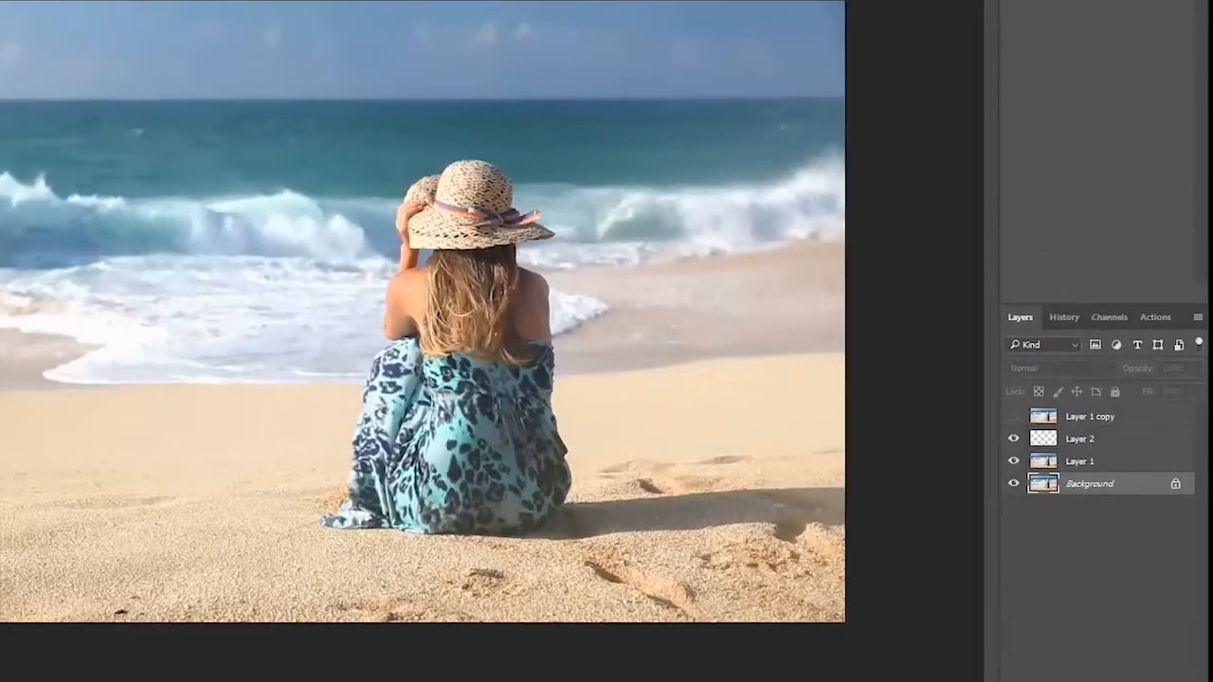
{"action": "left_click", "coordinate": [62, 24]}
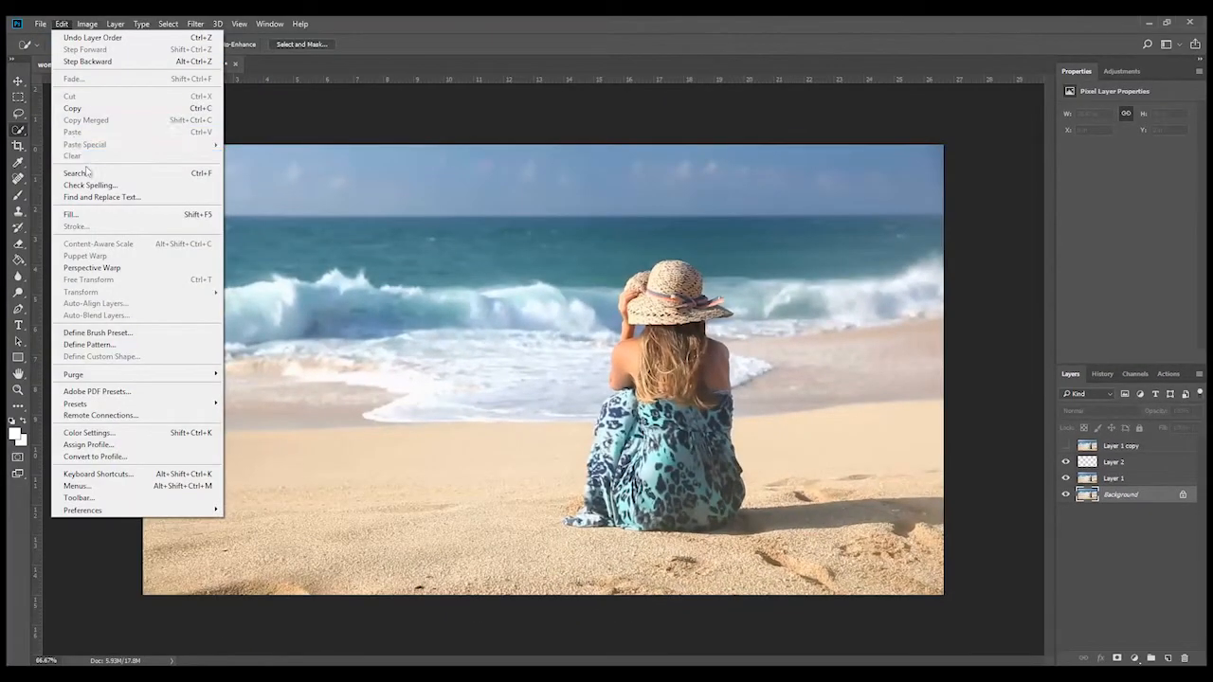
{"action": "left_click", "coordinate": [95, 213]}
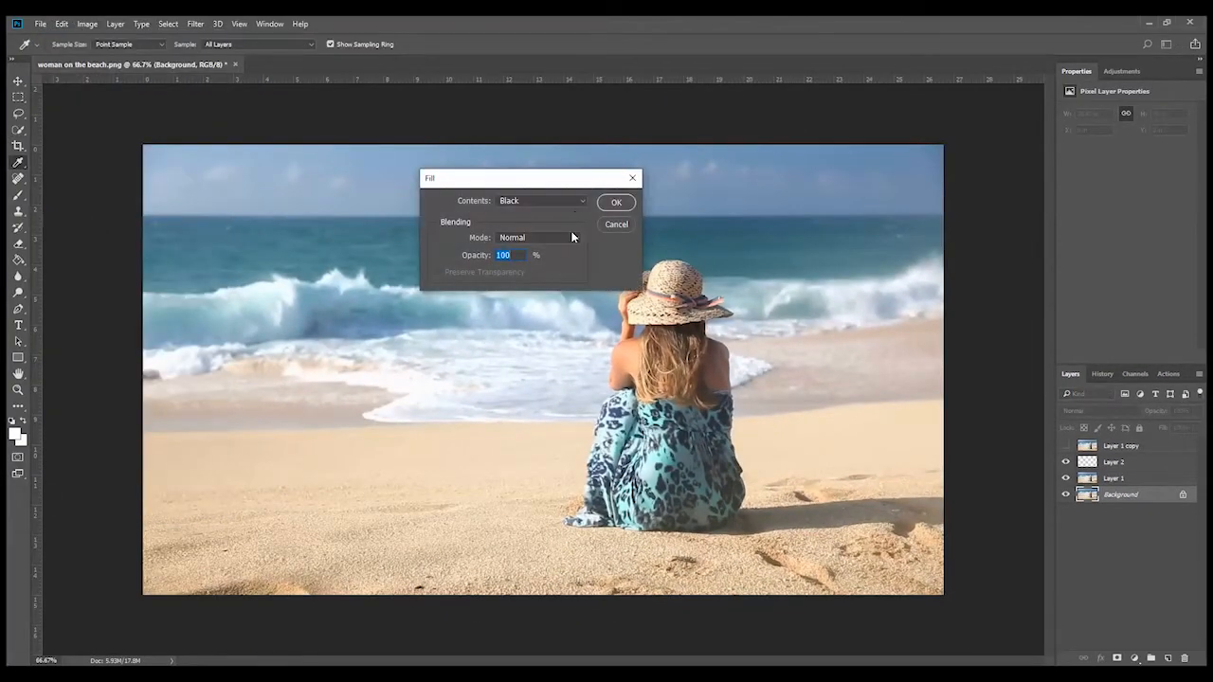
{"action": "left_click", "coordinate": [615, 202]}
{"action": "key", "text": "w"}
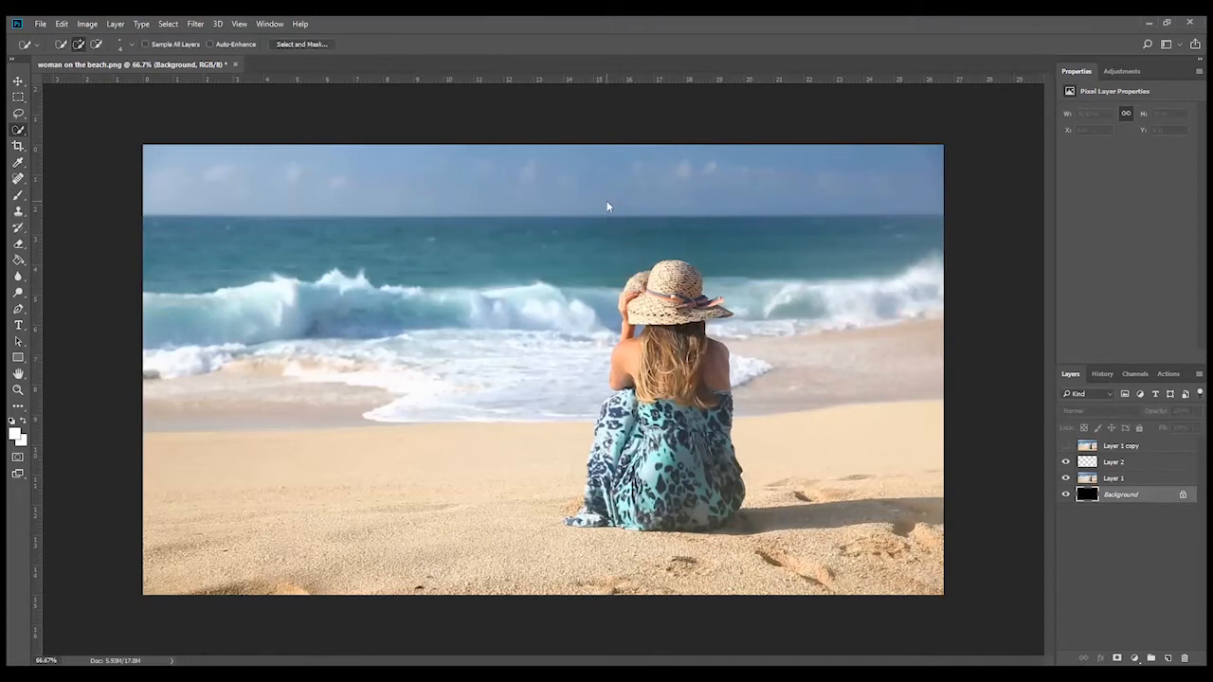
Rename Layer 2 as FRAME
{"action": "left_click", "coordinate": [1119, 463]}
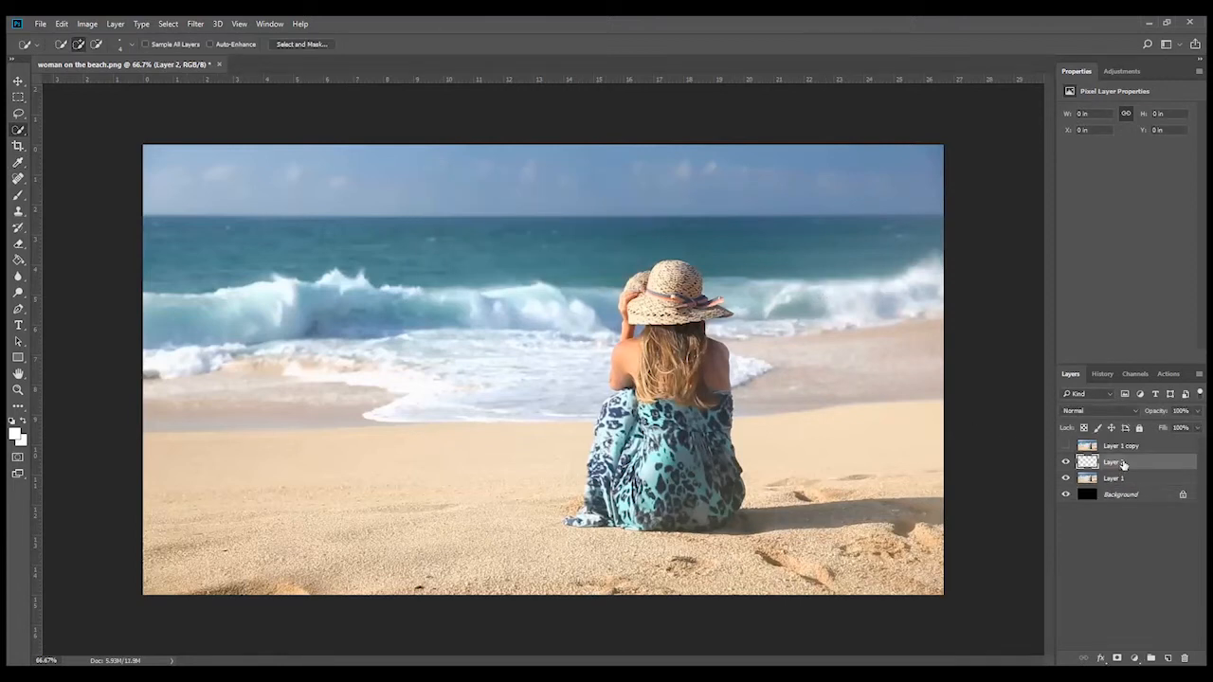
{"action": "double_click", "coordinate": [1116, 463]}
{"action": "type", "text": "FRAME"}
{"action": "key", "text": "Return"}
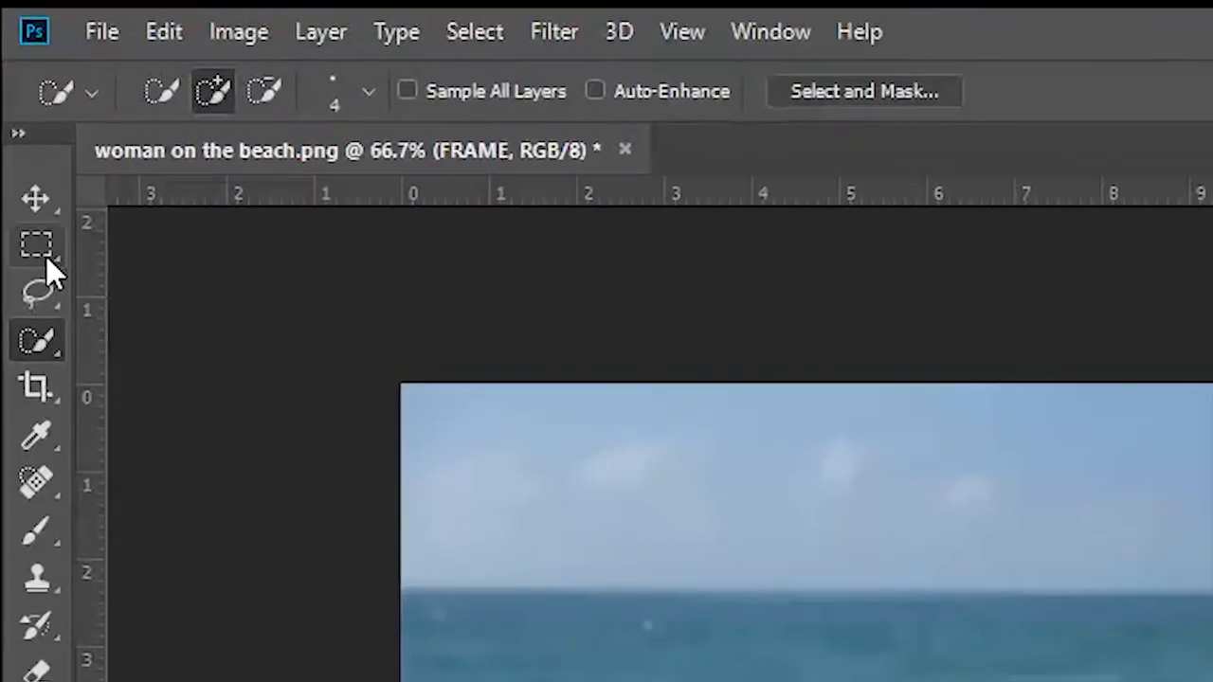
Make a rectangular selection about 14.4 by 8.4 in around the woman's lower body and stroke it inside with 12 px white
{"action": "left_click", "coordinate": [39, 245]}
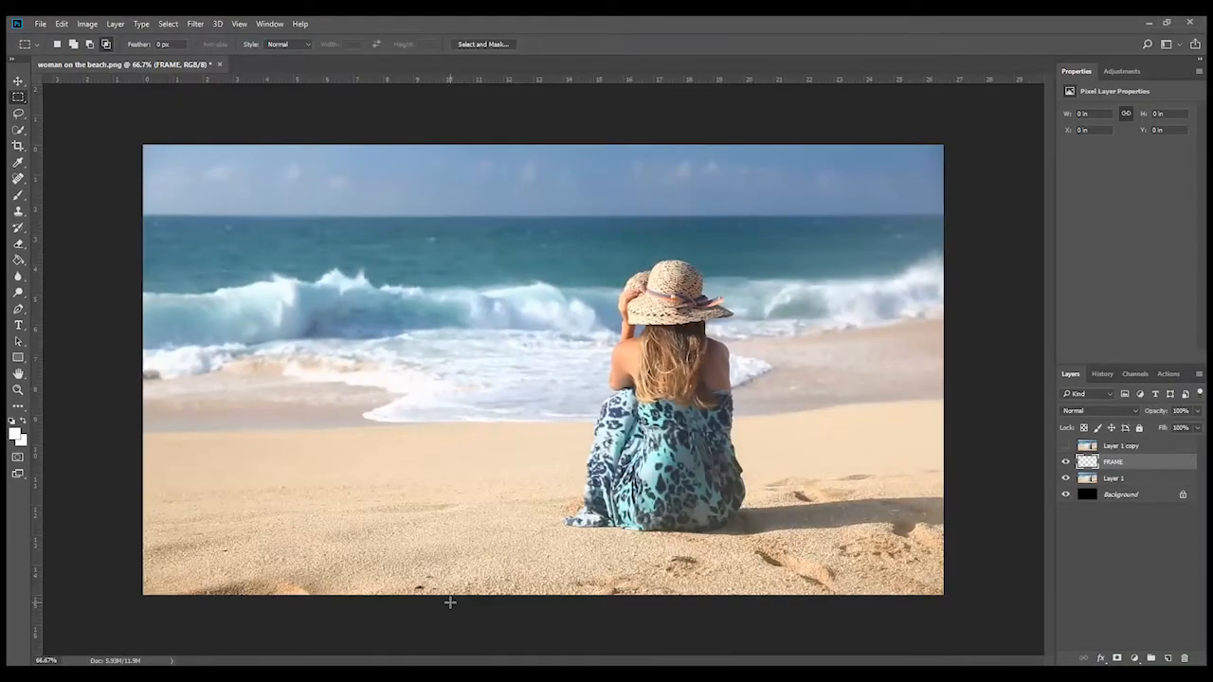
{"action": "left_click_drag", "start_coordinate": [451, 602], "coordinate": [883, 345]}
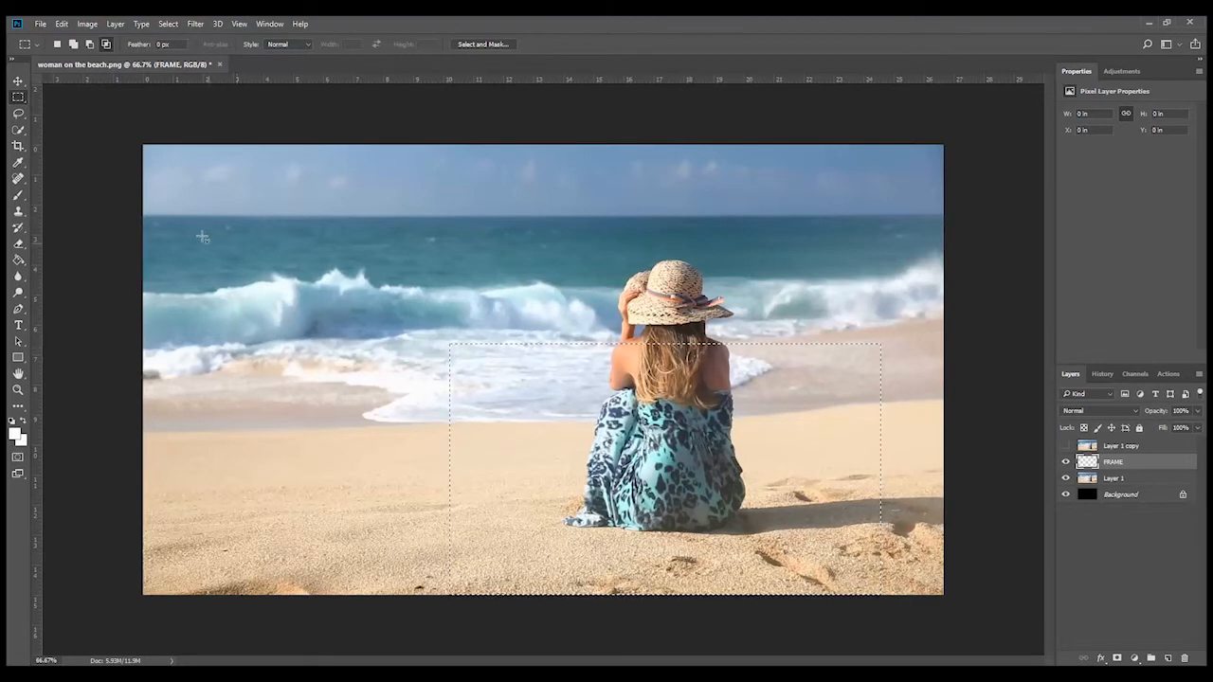
{"action": "left_click", "coordinate": [61, 23]}
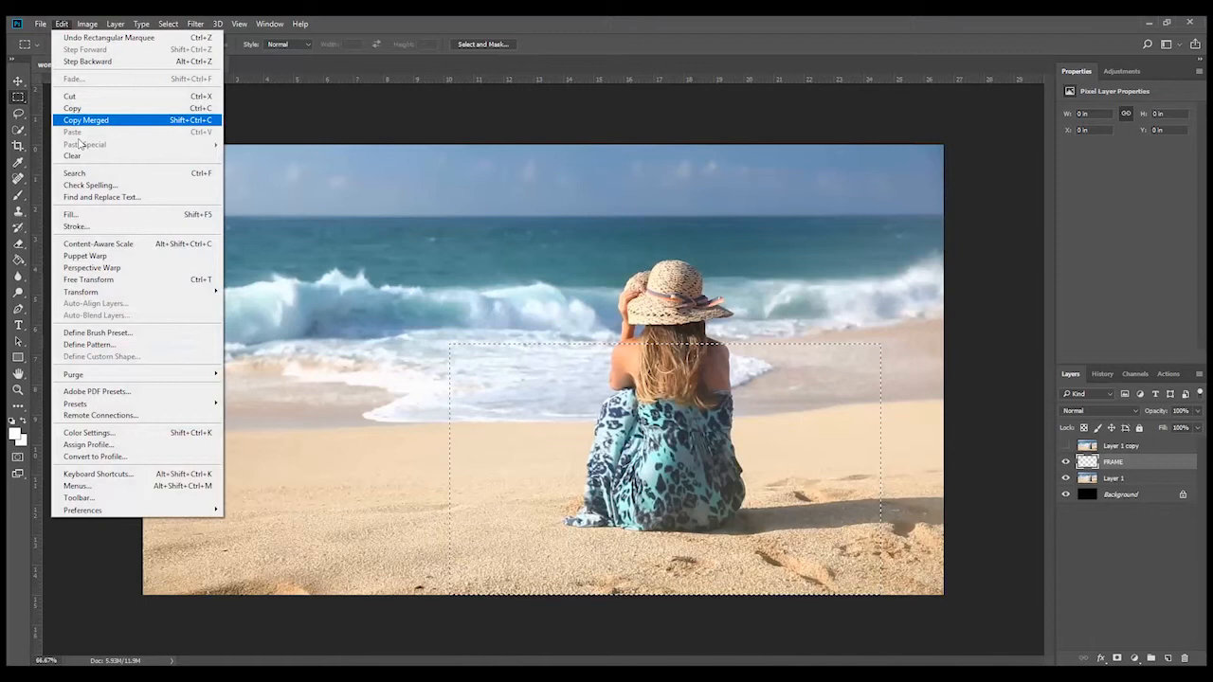
{"action": "left_click", "coordinate": [106, 227]}
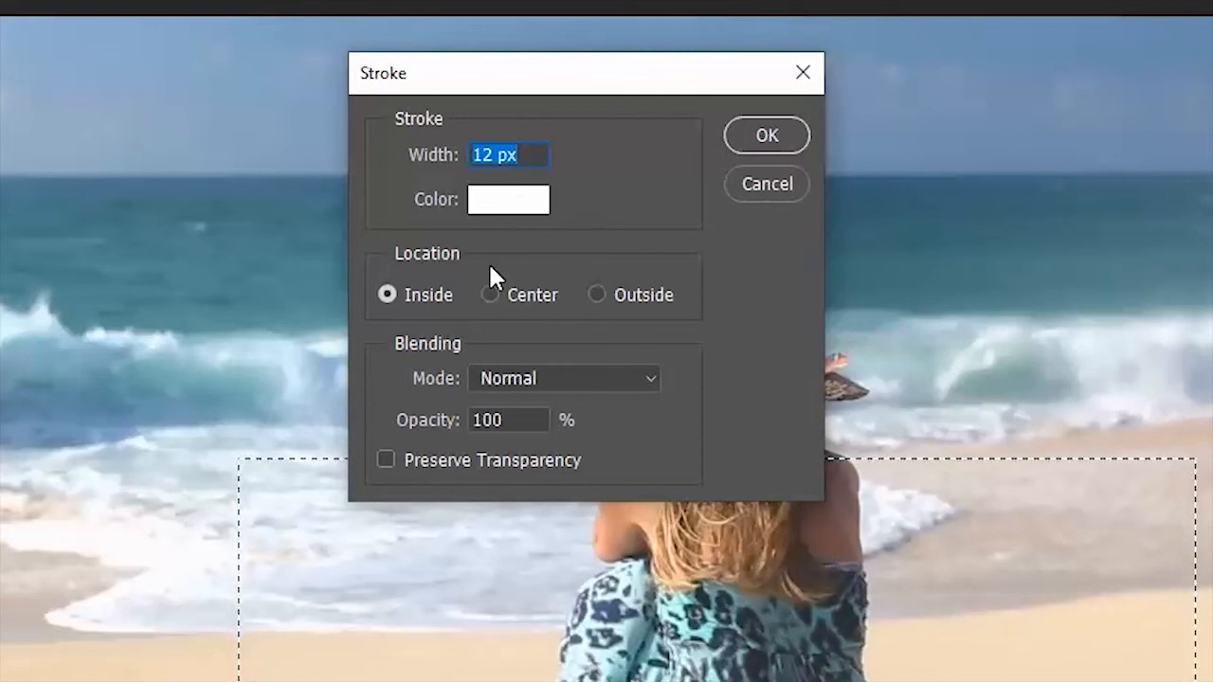
{"action": "left_click", "coordinate": [737, 138]}
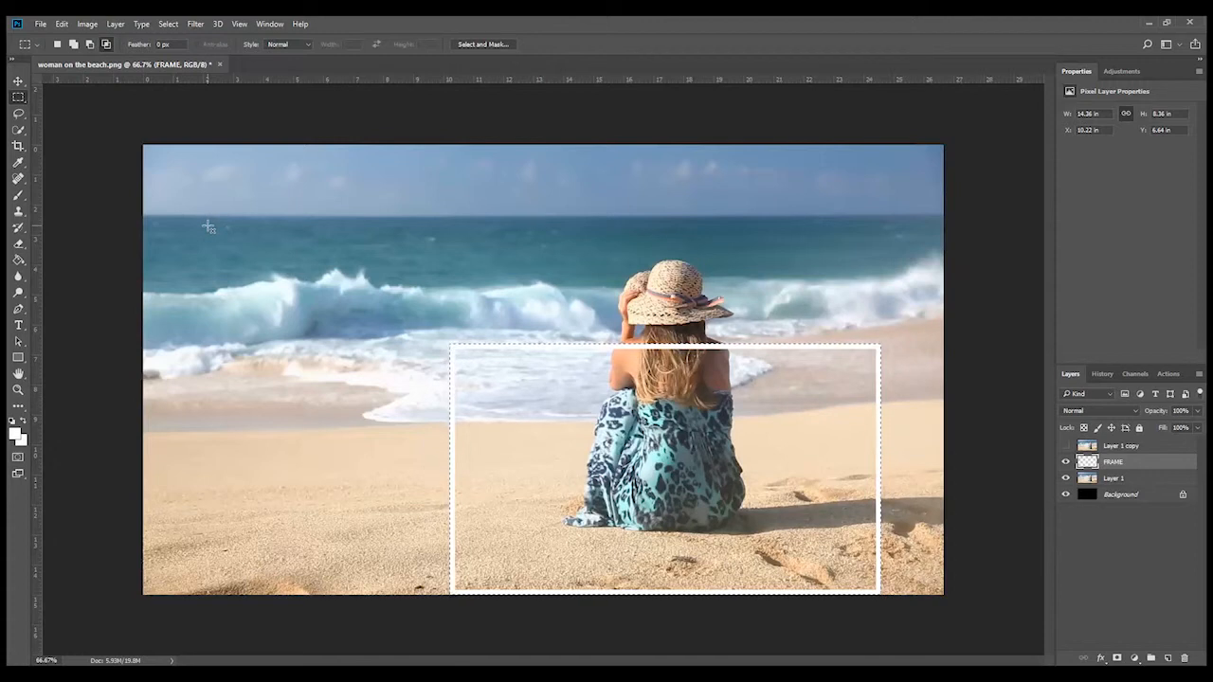
Apply a Perspective transform to the white frame, narrowing its far edge and widening its near edge to about 16.9 in
{"action": "left_click", "coordinate": [61, 24]}
{"action": "mouse_move", "coordinate": [133, 294]}
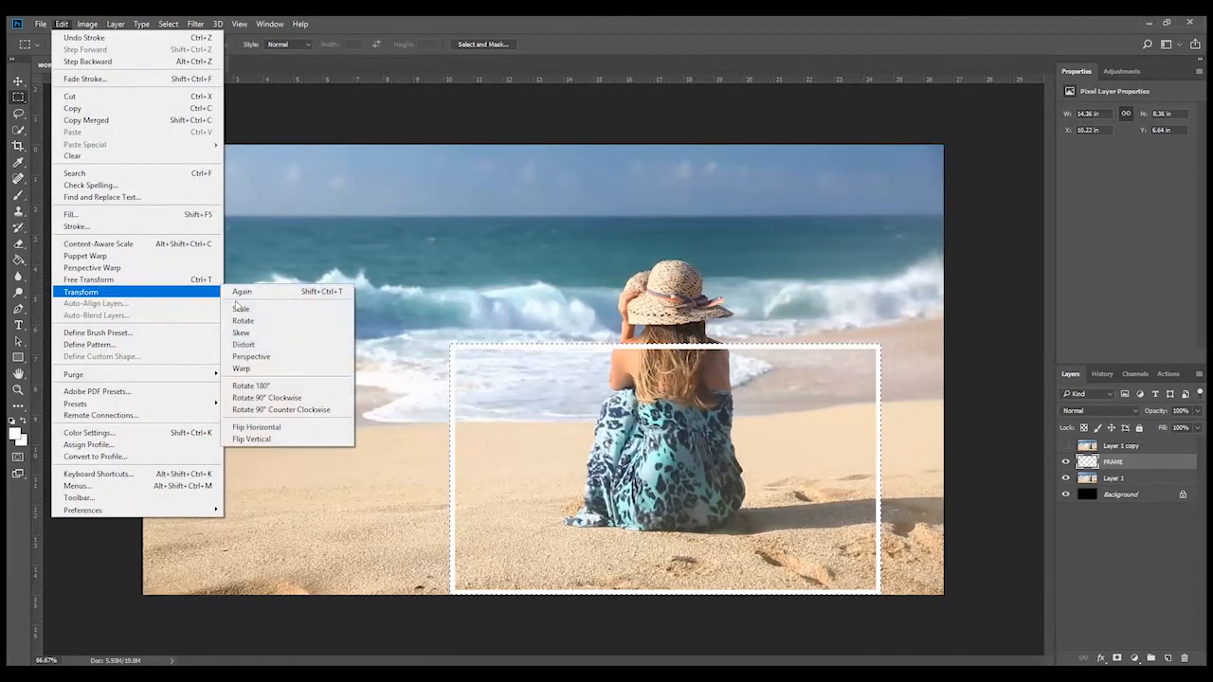
{"action": "left_click", "coordinate": [283, 366]}
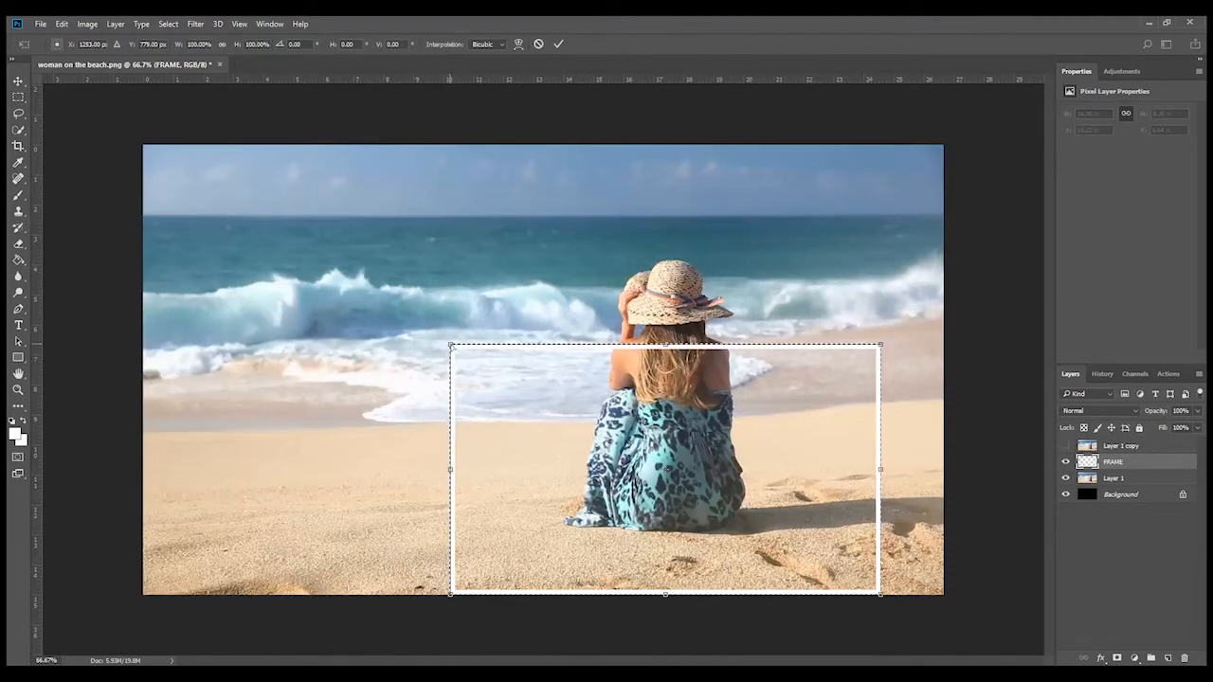
{"action": "left_click_drag", "start_coordinate": [451, 347], "coordinate": [491, 347]}
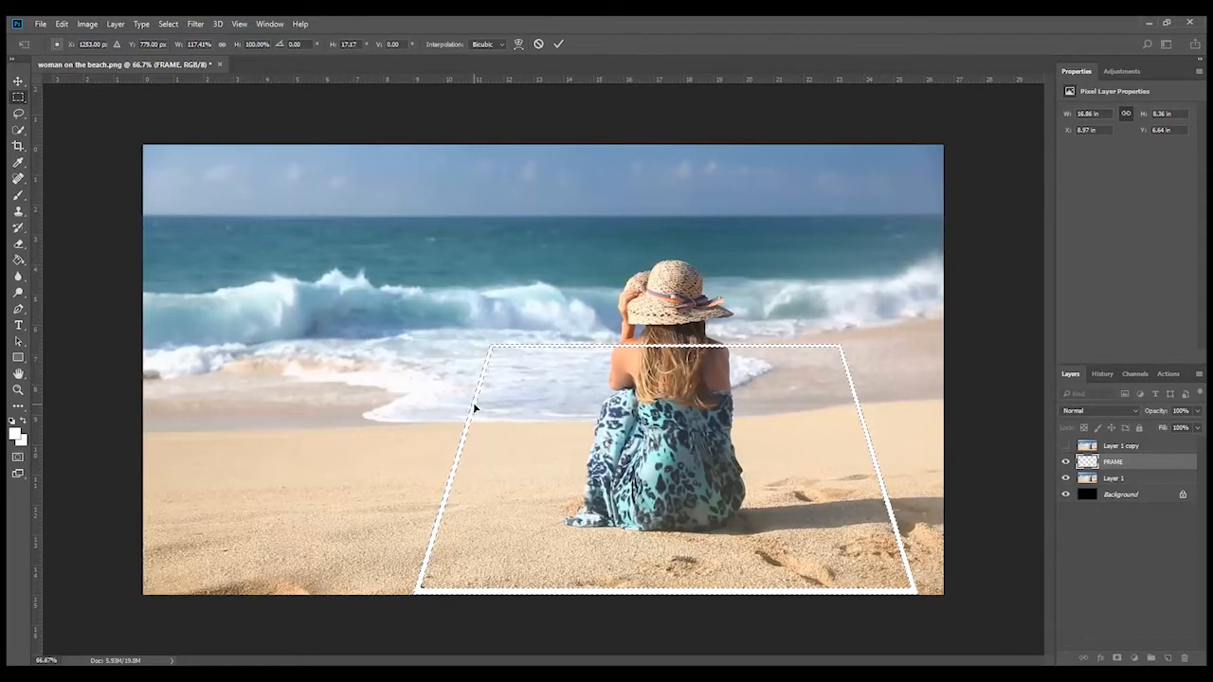
{"action": "key", "text": "Return"}
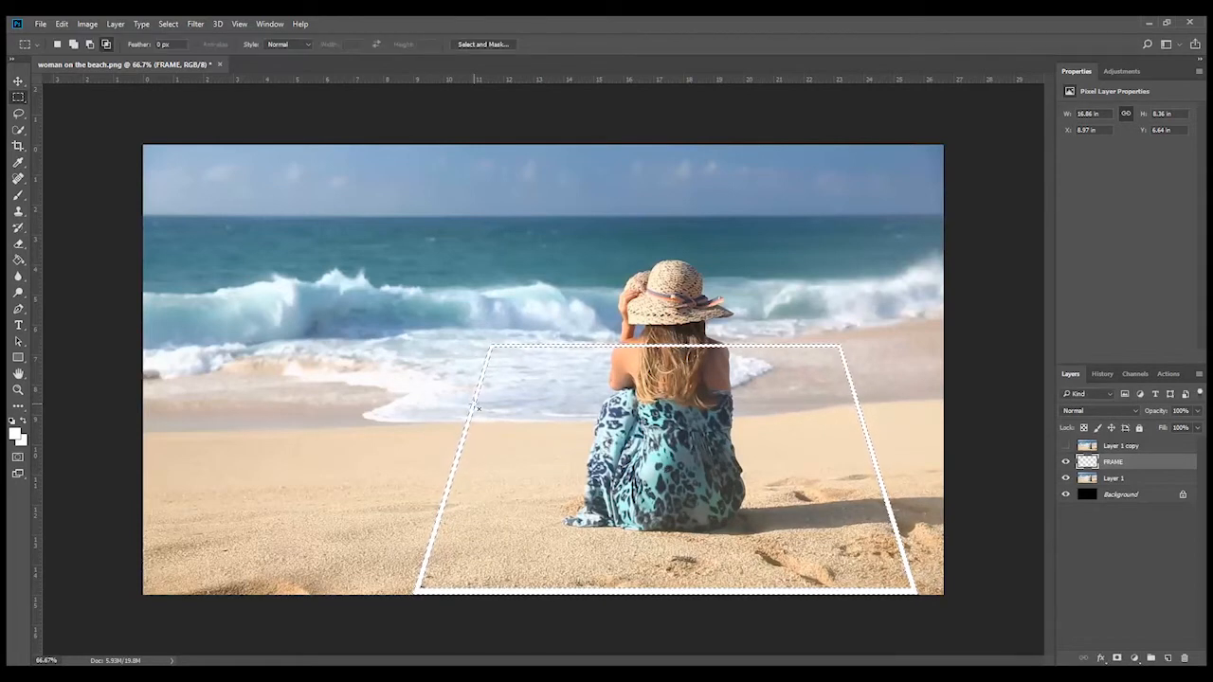
Lower the frame's far edge with Free Transform, scaling its height to about 89.7% (7.5 in)
{"action": "key", "text": "ctrl+t"}
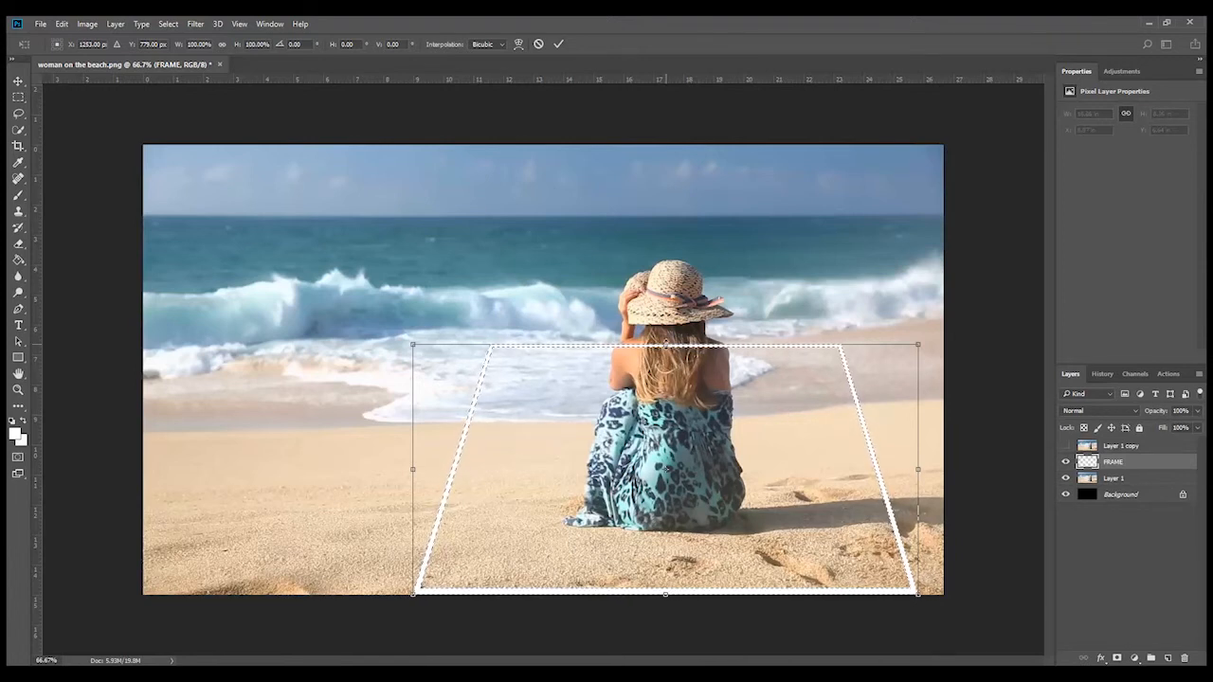
{"action": "left_click_drag", "start_coordinate": [665, 344], "coordinate": [665, 369]}
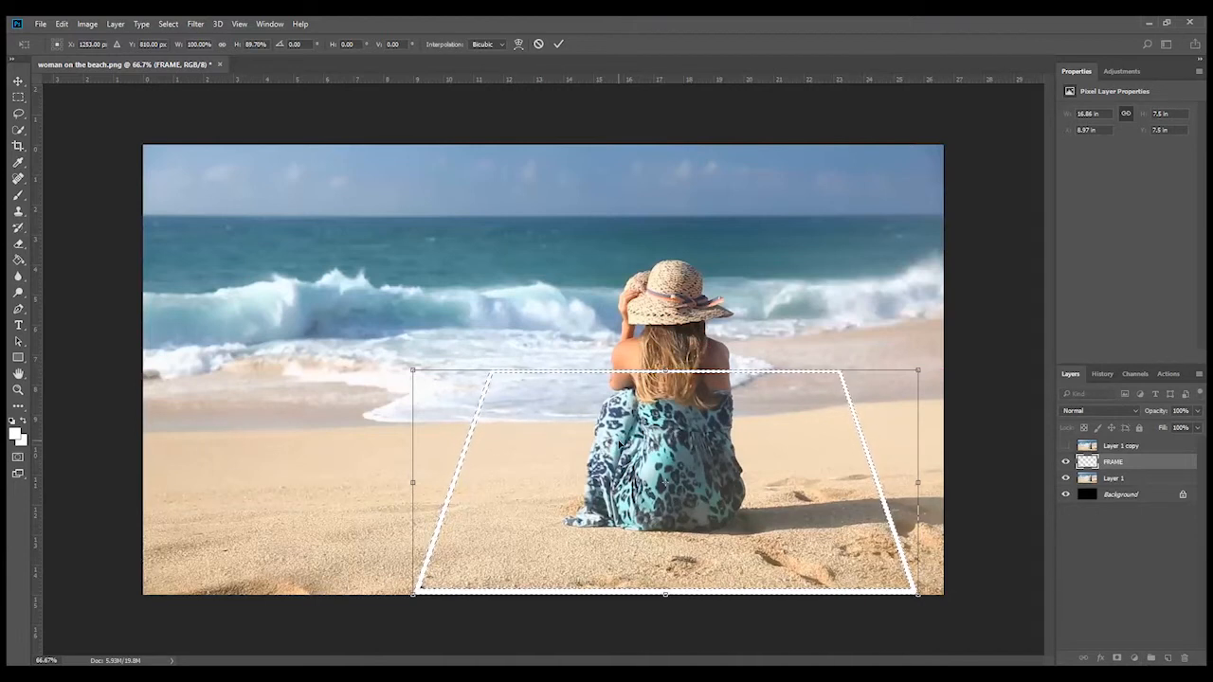
{"action": "key", "text": "Return"}
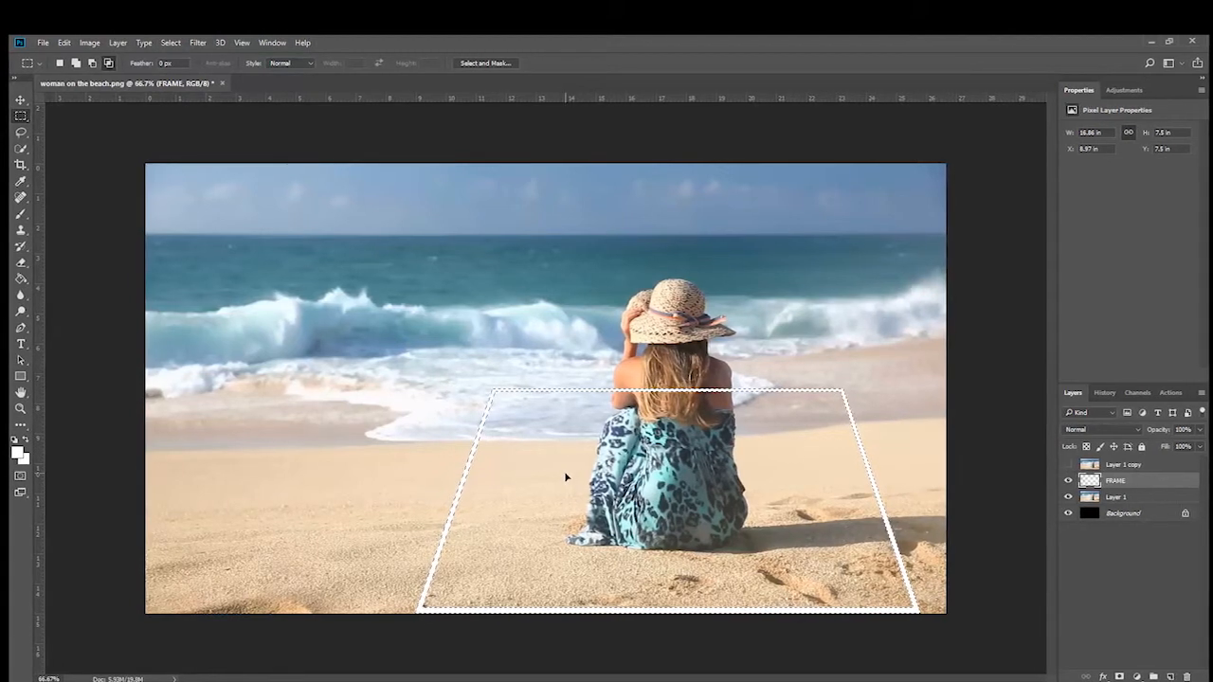
Select only the frame's interior by inverting the selection and filling the area outside the frame with black in Quick Mask mode
{"action": "key", "text": "ctrl+a"}
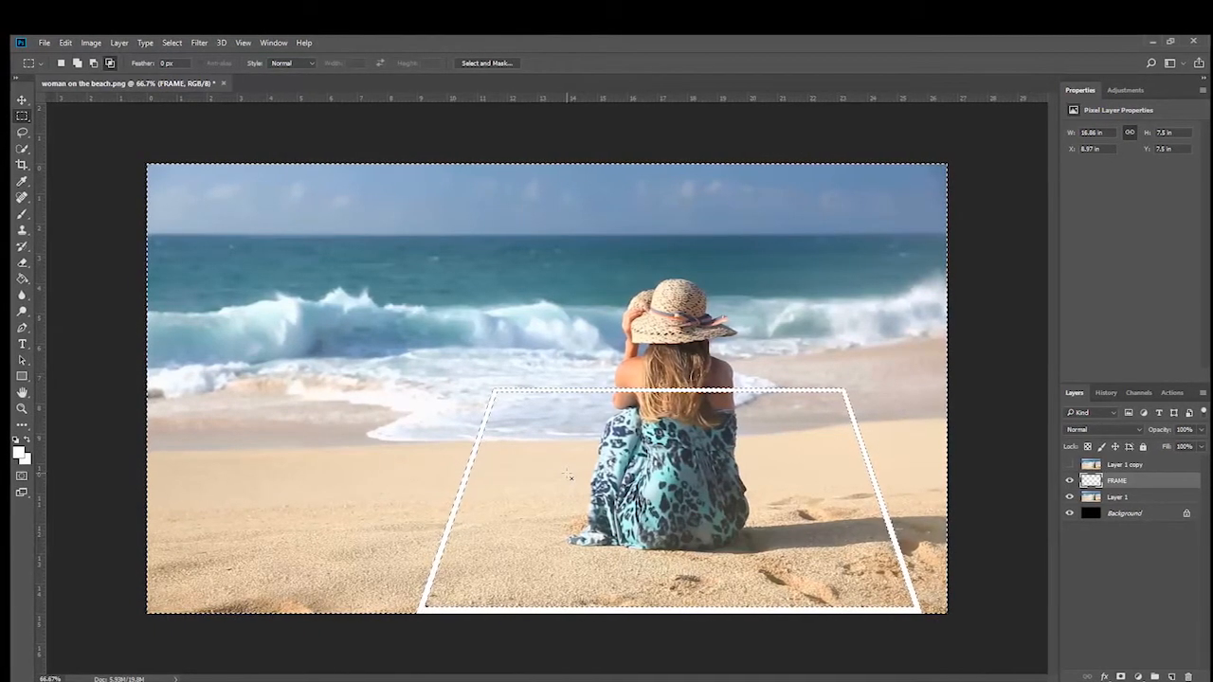
{"action": "key", "text": "q"}
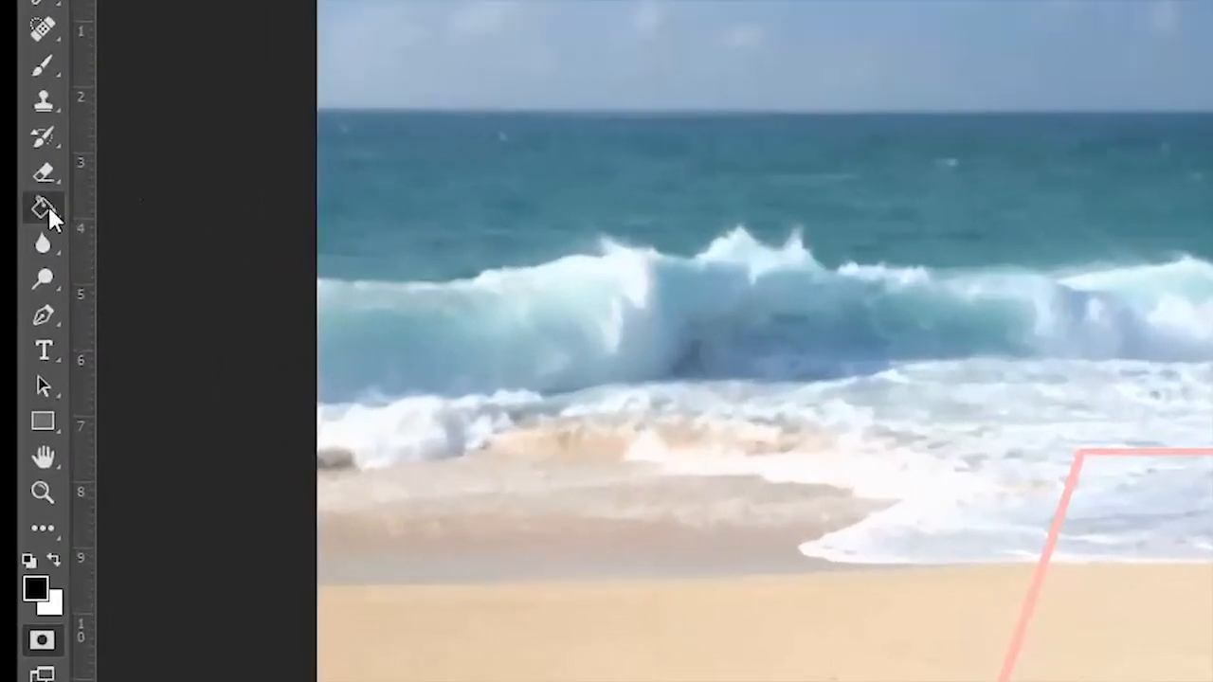
{"action": "left_click", "coordinate": [40, 228]}
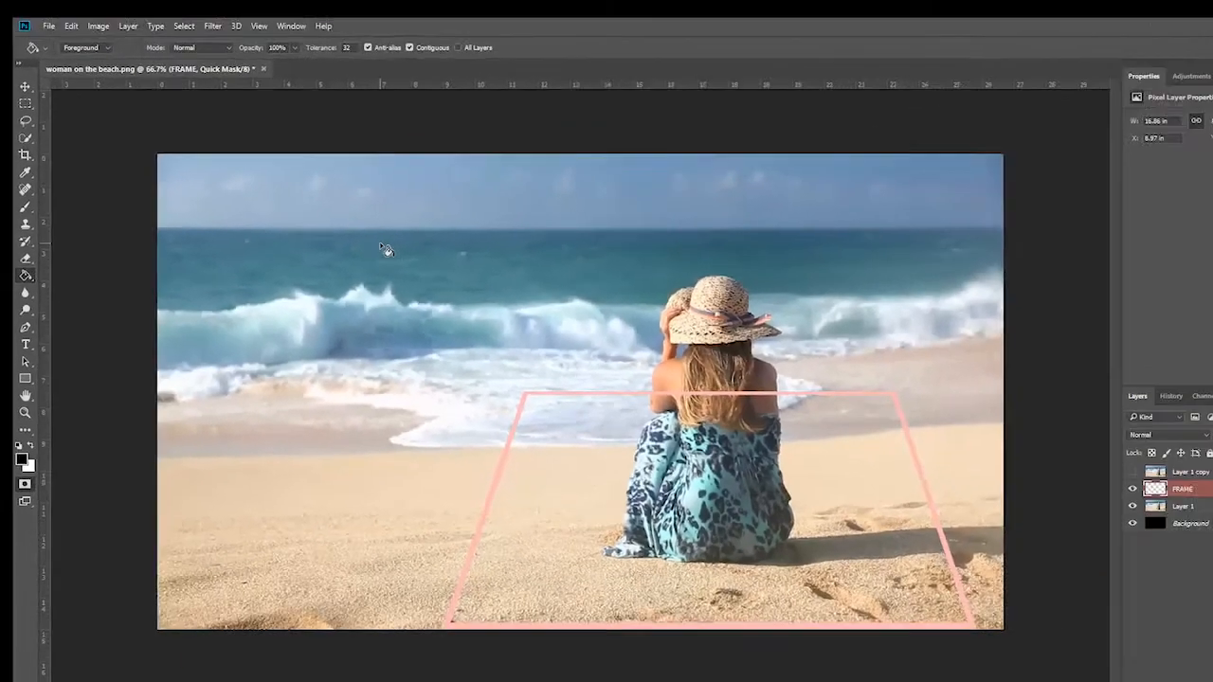
{"action": "key", "text": "q"}
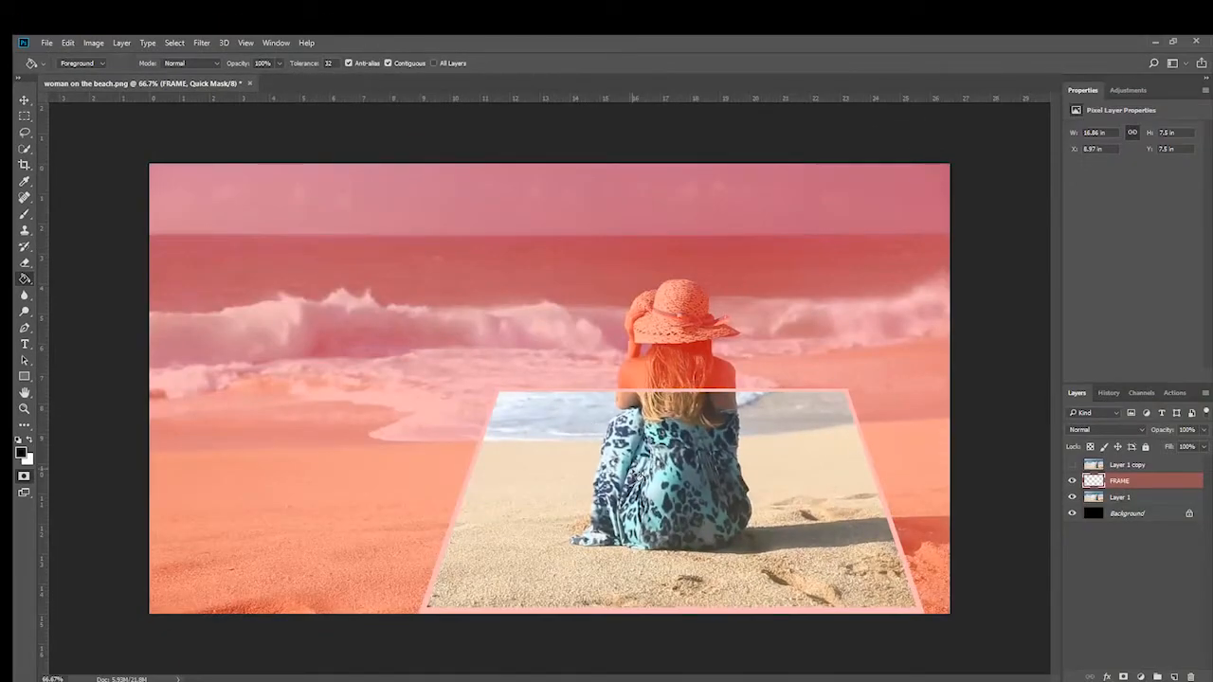
{"action": "key", "text": "q"}
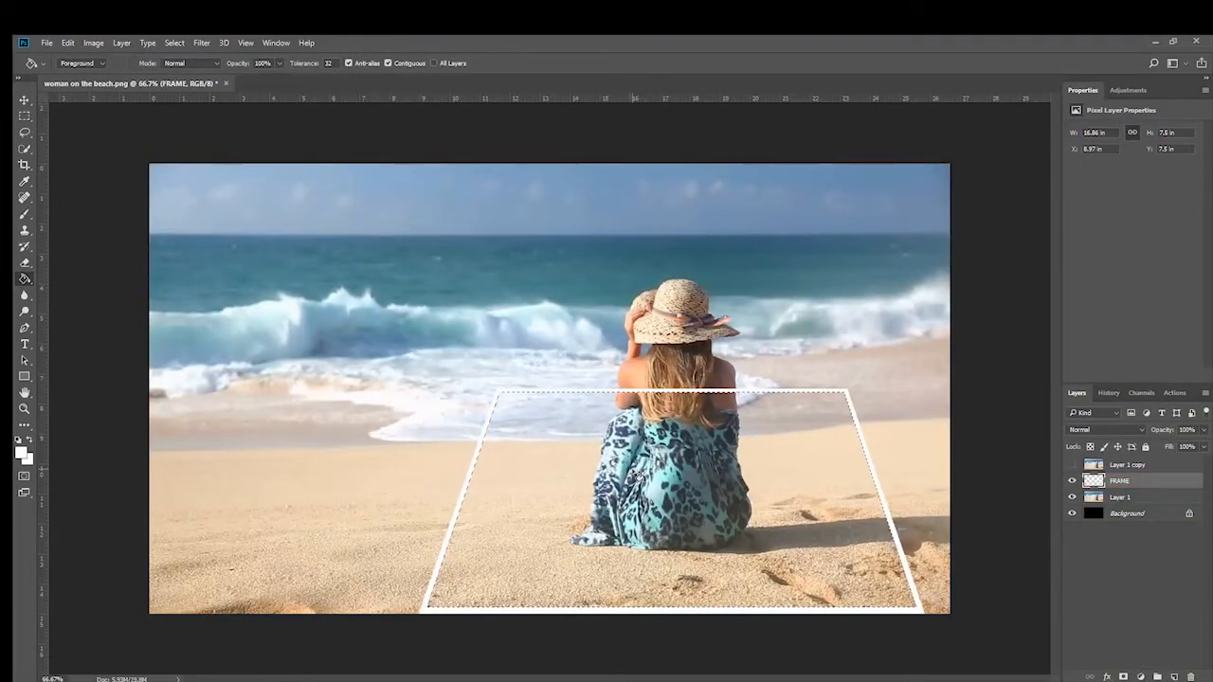
Add a layer mask to Layer 1 from the frame-interior selection, and show Layer 1 copy again
{"action": "left_click", "coordinate": [1124, 499]}
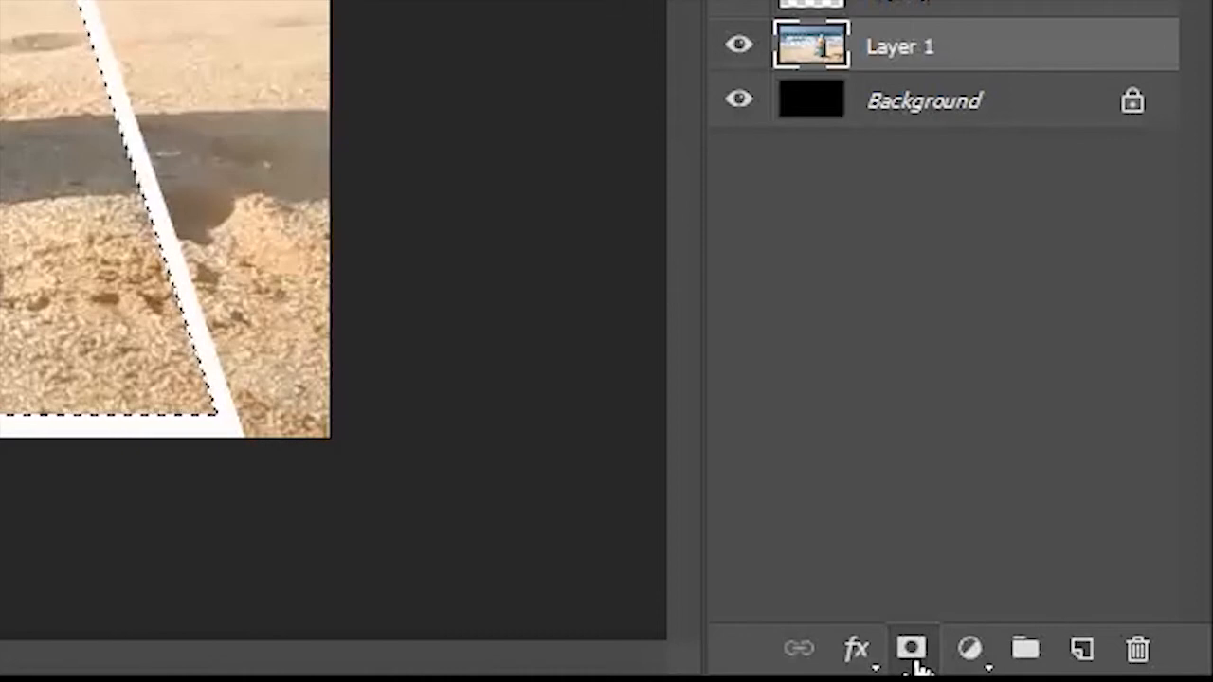
{"action": "left_click", "coordinate": [912, 652]}
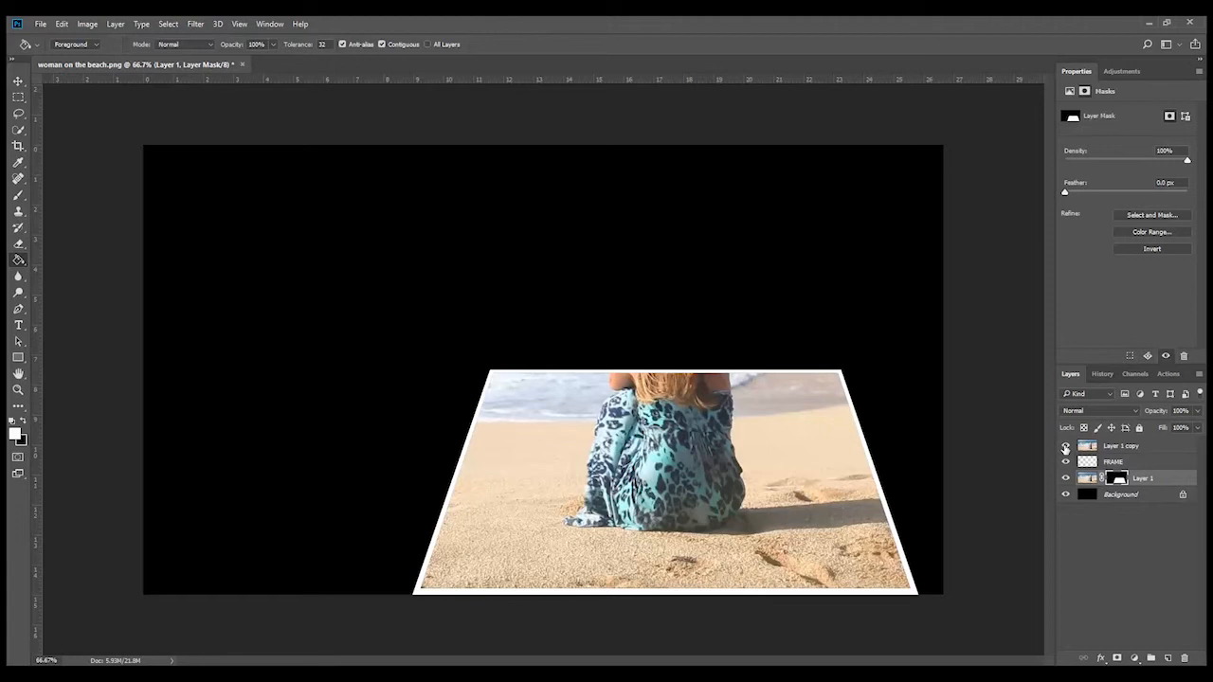
{"action": "left_click", "coordinate": [1066, 446]}
Select the whole woman on Layer 1 copy with Quick Selection, excluding the small gap between her arm and hair
{"action": "left_click", "coordinate": [1122, 451]}
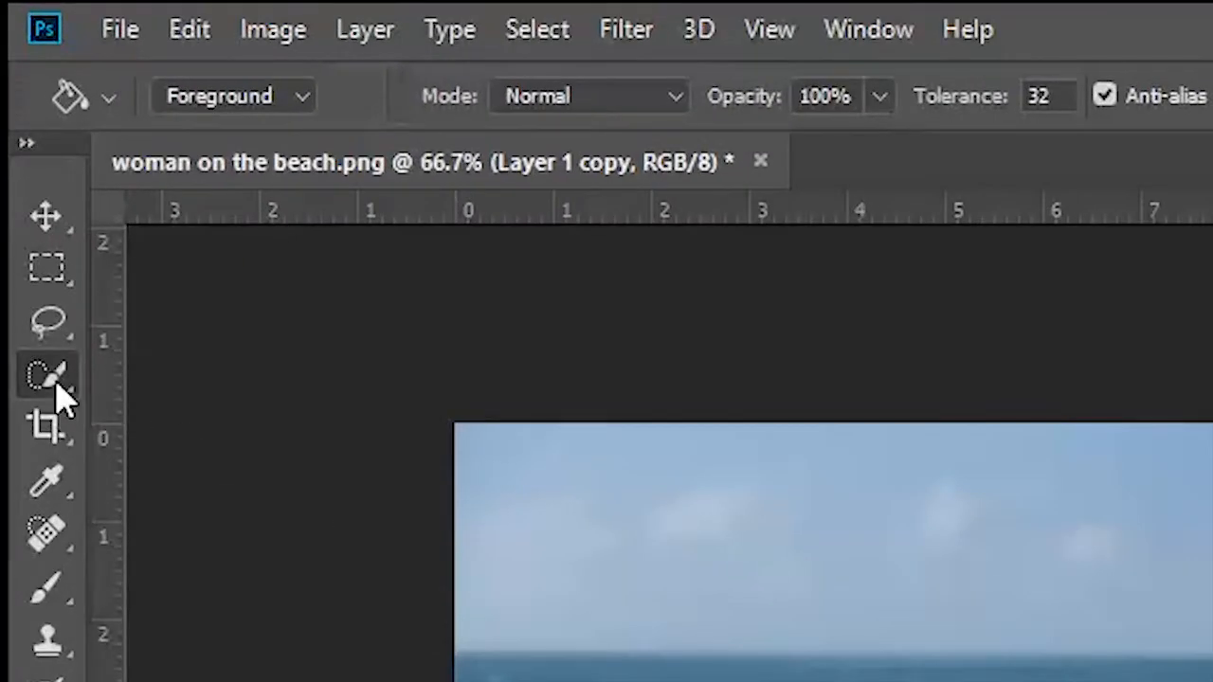
{"action": "left_click", "coordinate": [57, 384]}
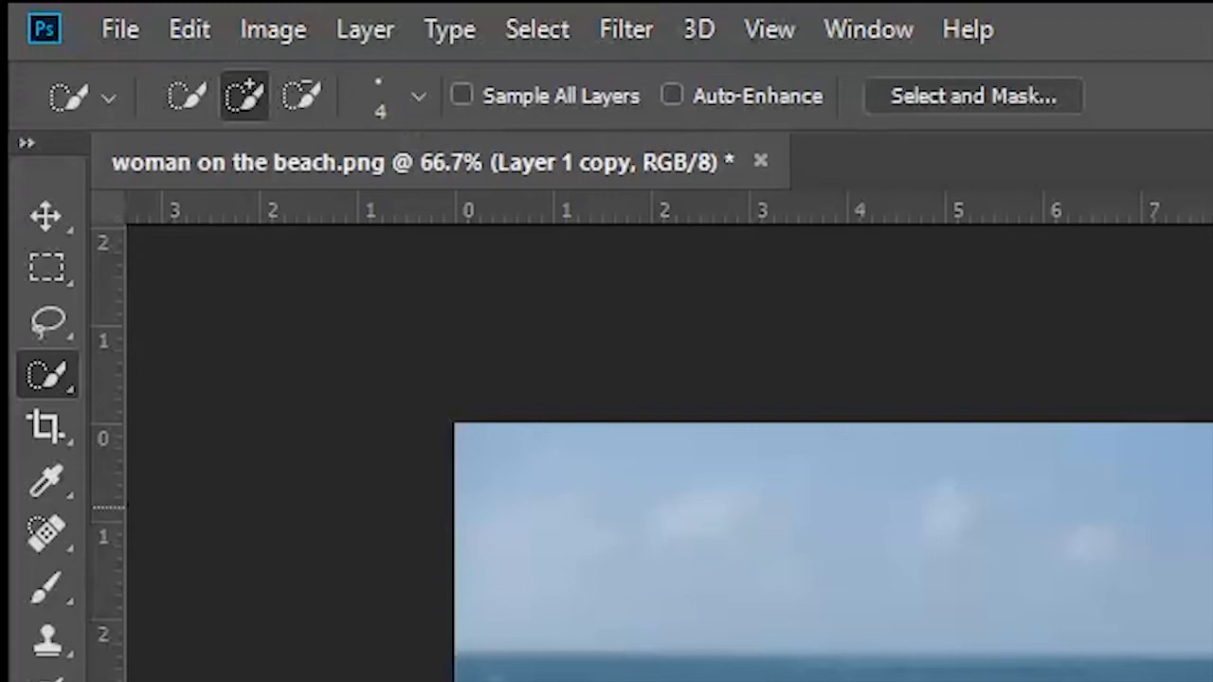
{"action": "mouse_move", "coordinate": [675, 372]}
{"action": "left_mouse_down"}
{"action": "mouse_move", "coordinate": [677, 410]}
{"action": "mouse_move", "coordinate": [677, 388]}
{"action": "mouse_move", "coordinate": [632, 355]}
{"action": "left_mouse_up"}
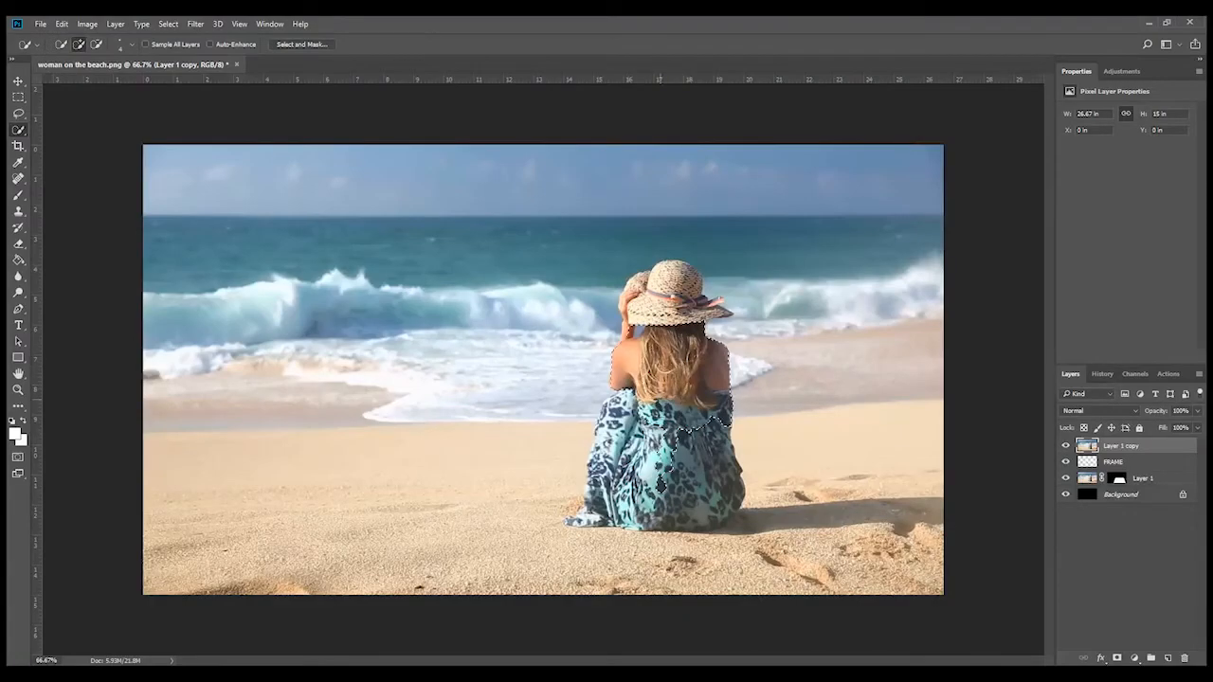
{"action": "left_click_drag", "start_coordinate": [660, 399], "coordinate": [651, 457]}
{"action": "left_click_drag", "start_coordinate": [602, 484], "coordinate": [598, 502]}
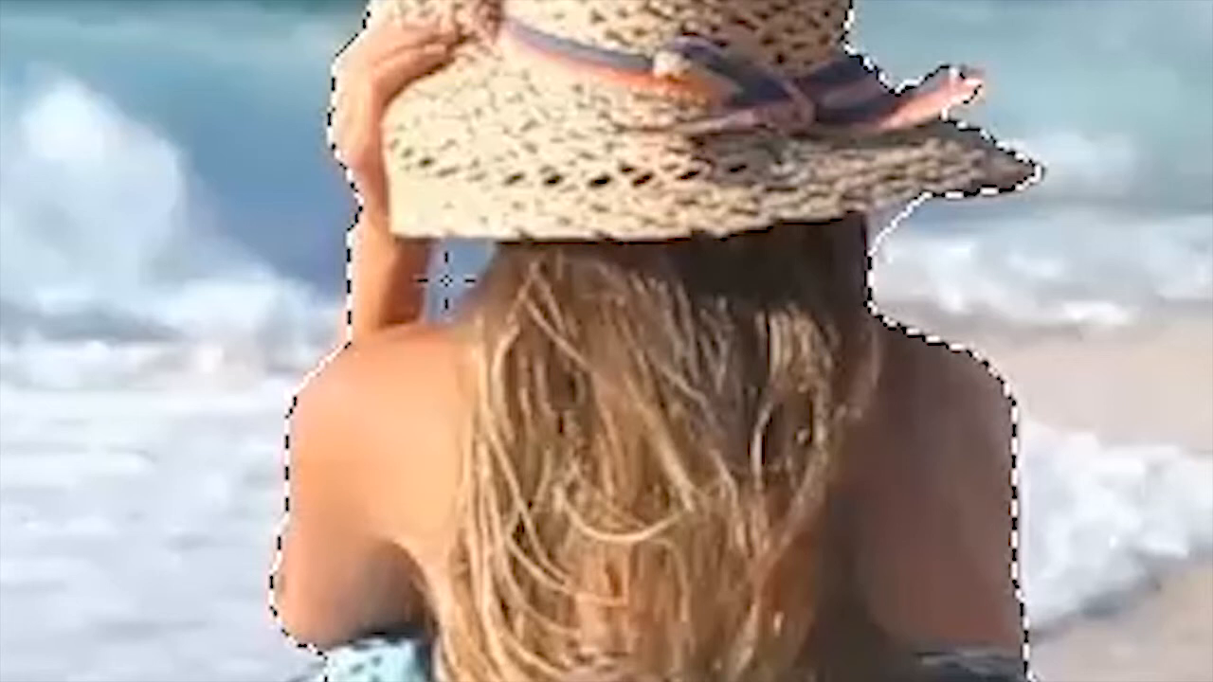
{"action": "left_click", "coordinate": [446, 281], "text": "alt"}
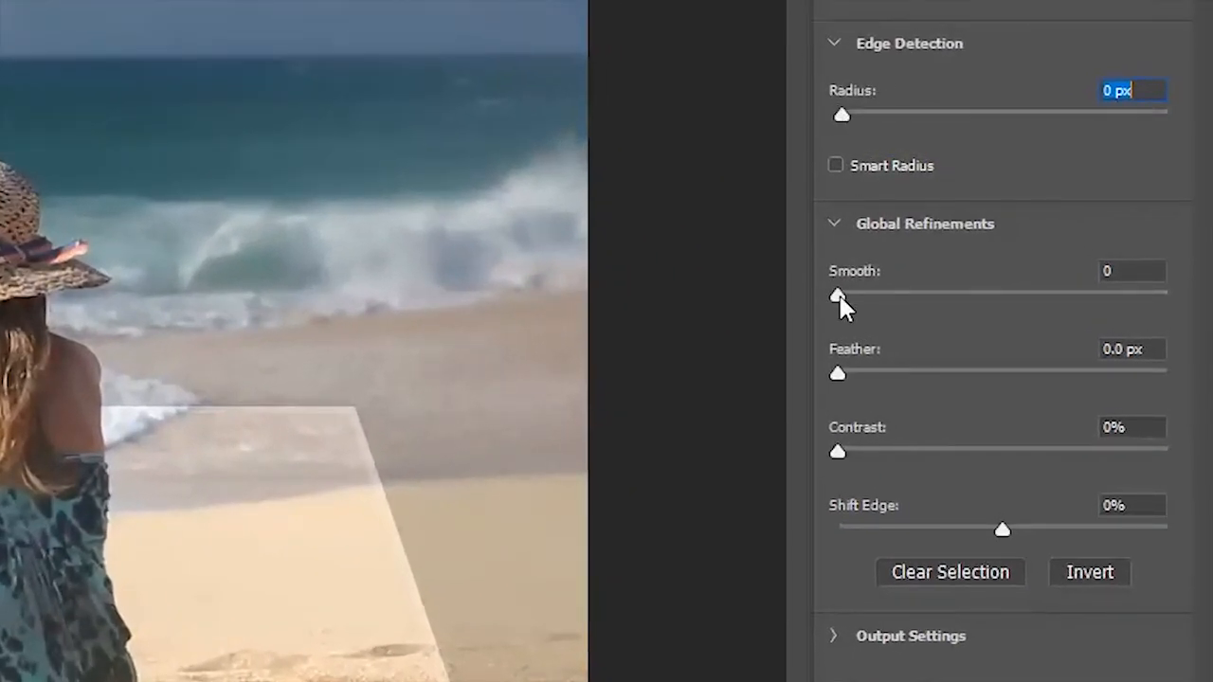
Refine the woman's selection with Smooth 46, Smart Radius and a 7 px Radius, and turn it into a layer mask on Layer 1 copy
{"action": "left_click_drag", "start_coordinate": [838, 293], "coordinate": [992, 320]}
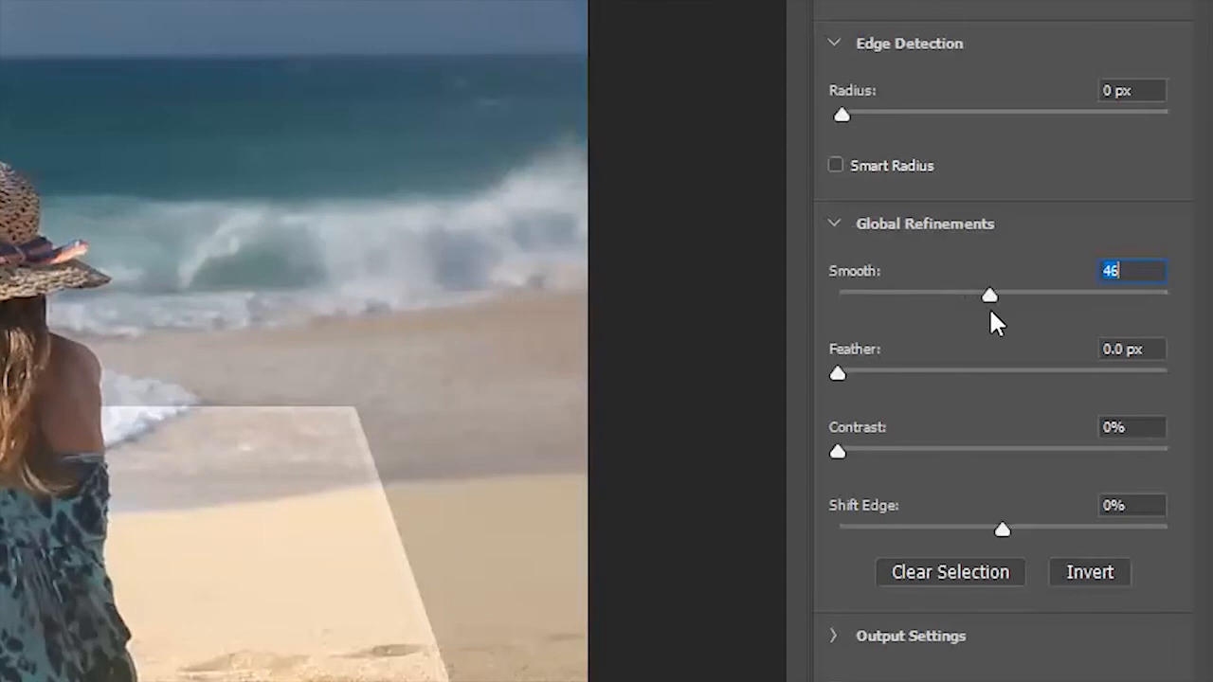
{"action": "left_click", "coordinate": [836, 167]}
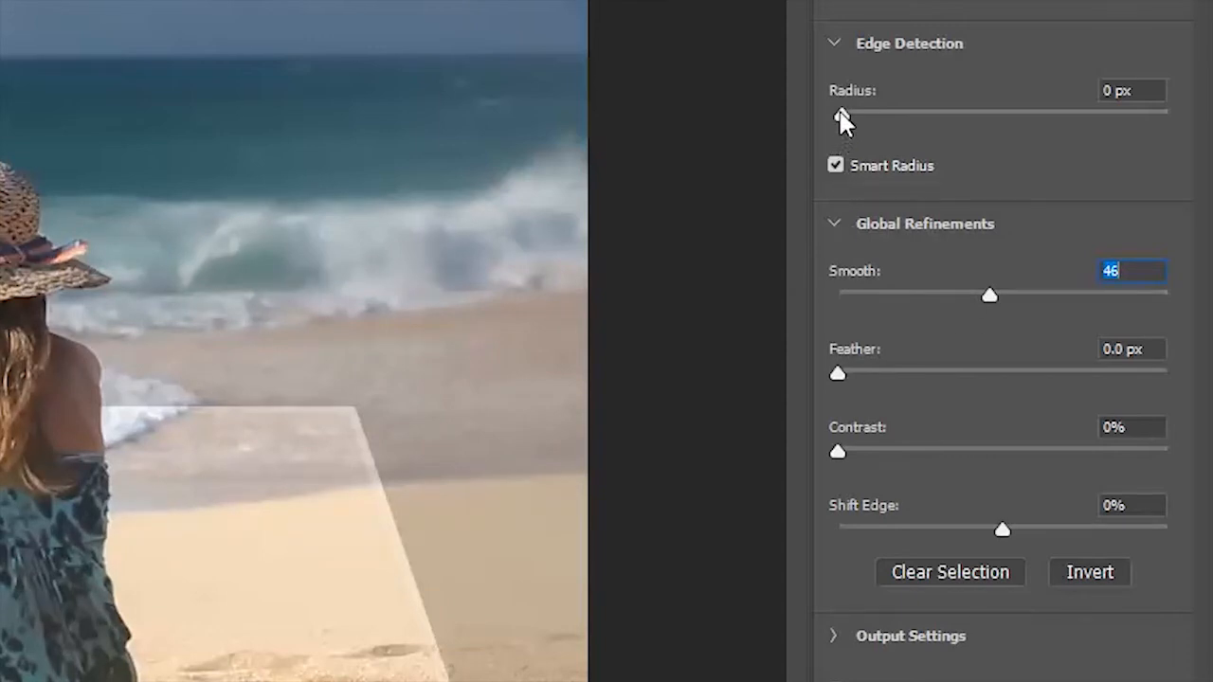
{"action": "left_click_drag", "start_coordinate": [842, 115], "coordinate": [946, 137]}
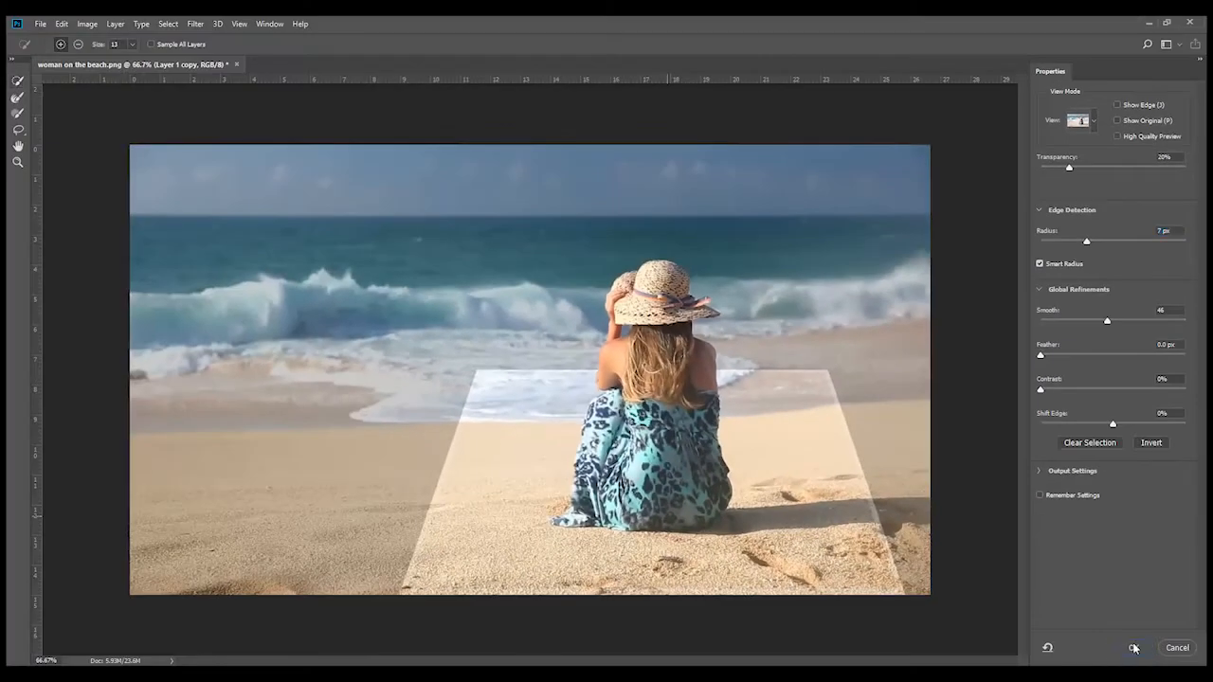
{"action": "left_click", "coordinate": [1132, 645]}
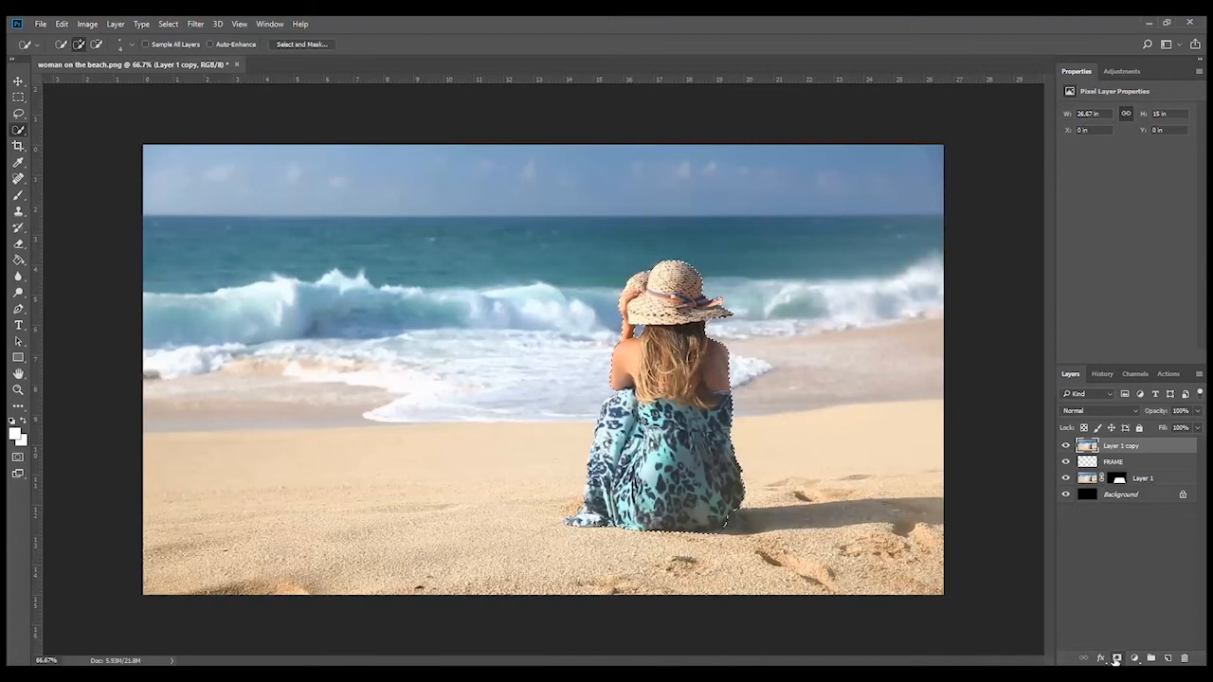
{"action": "left_click", "coordinate": [1116, 658]}
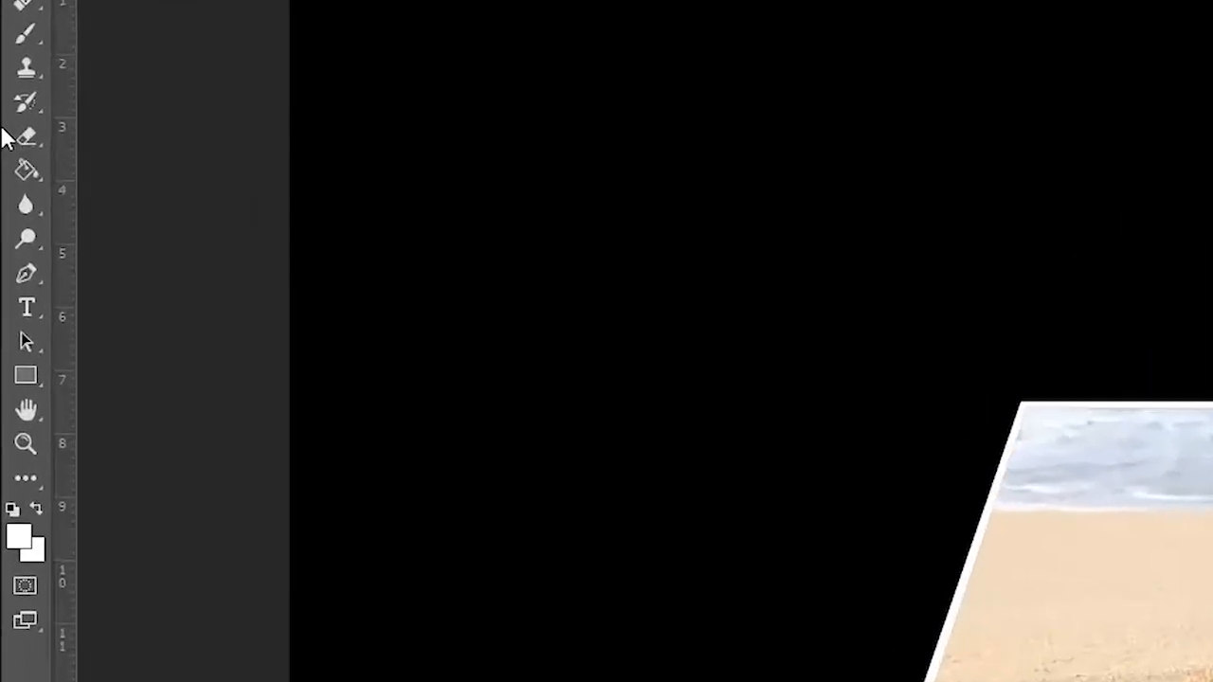
Fill the Background layer with a vertical black-to-white linear gradient, running from black above the woman to white below the frame
{"action": "left_click", "coordinate": [27, 169]}
{"action": "left_click", "coordinate": [100, 164]}
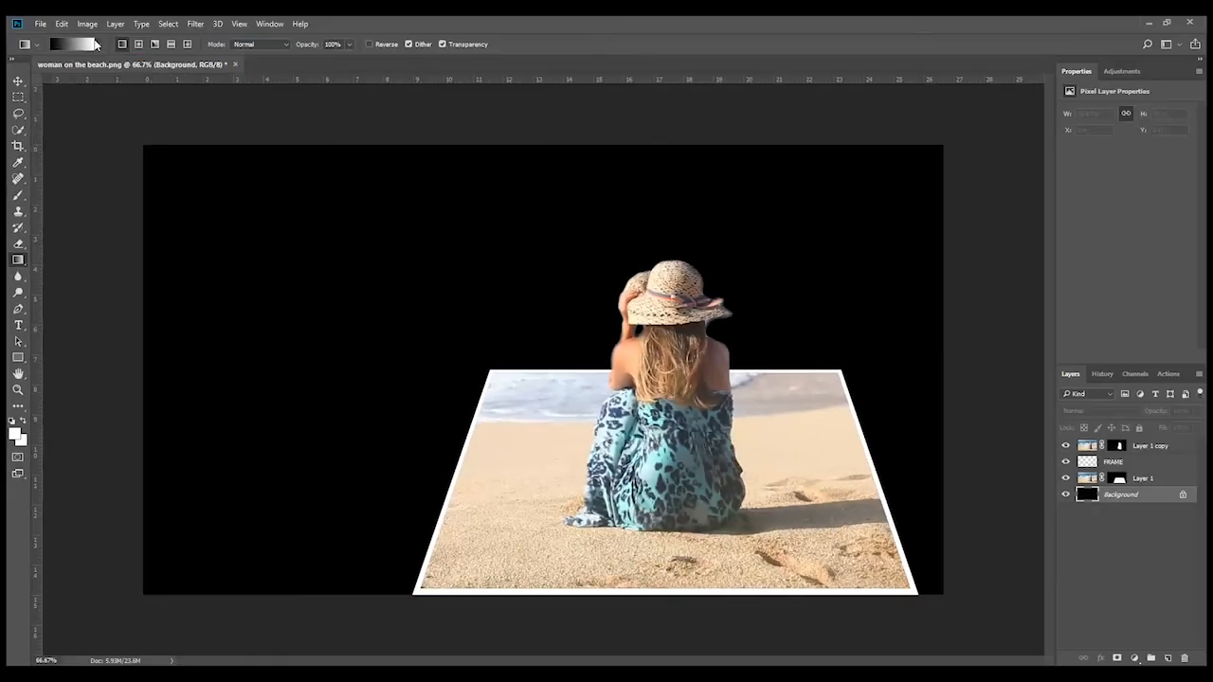
{"action": "left_click", "coordinate": [108, 14]}
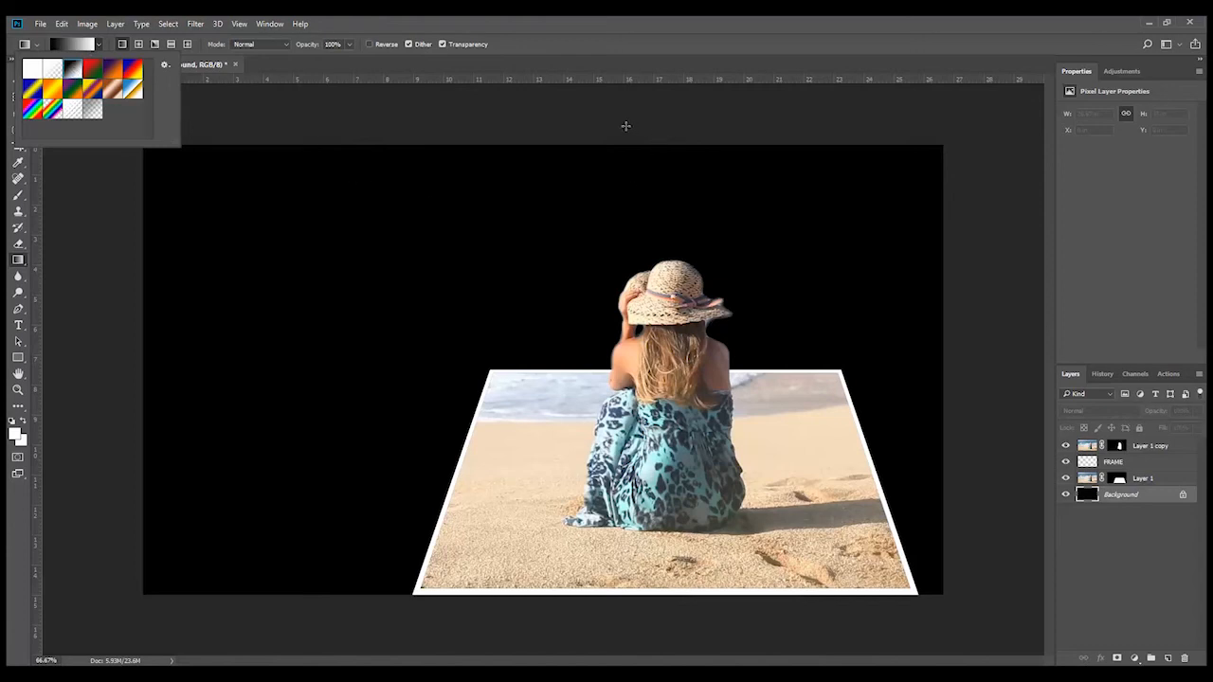
{"action": "left_click_drag", "start_coordinate": [573, 125], "coordinate": [574, 548]}
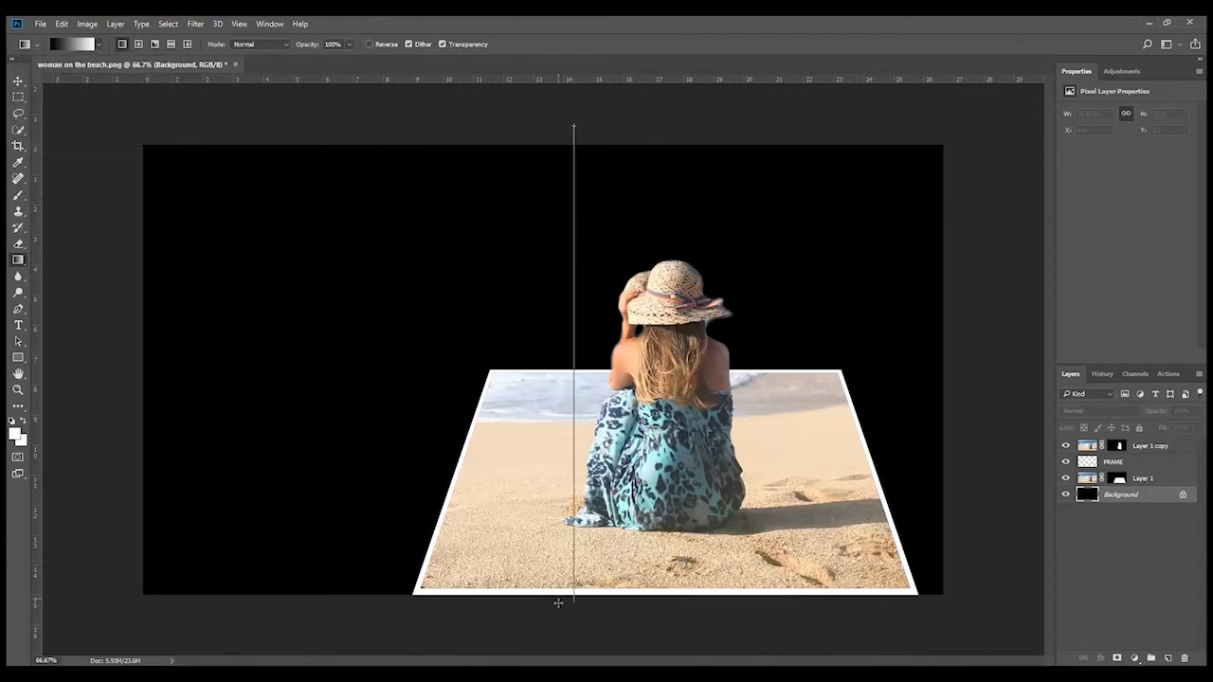
{"action": "left_click_drag", "start_coordinate": [558, 603], "coordinate": [557, 599]}
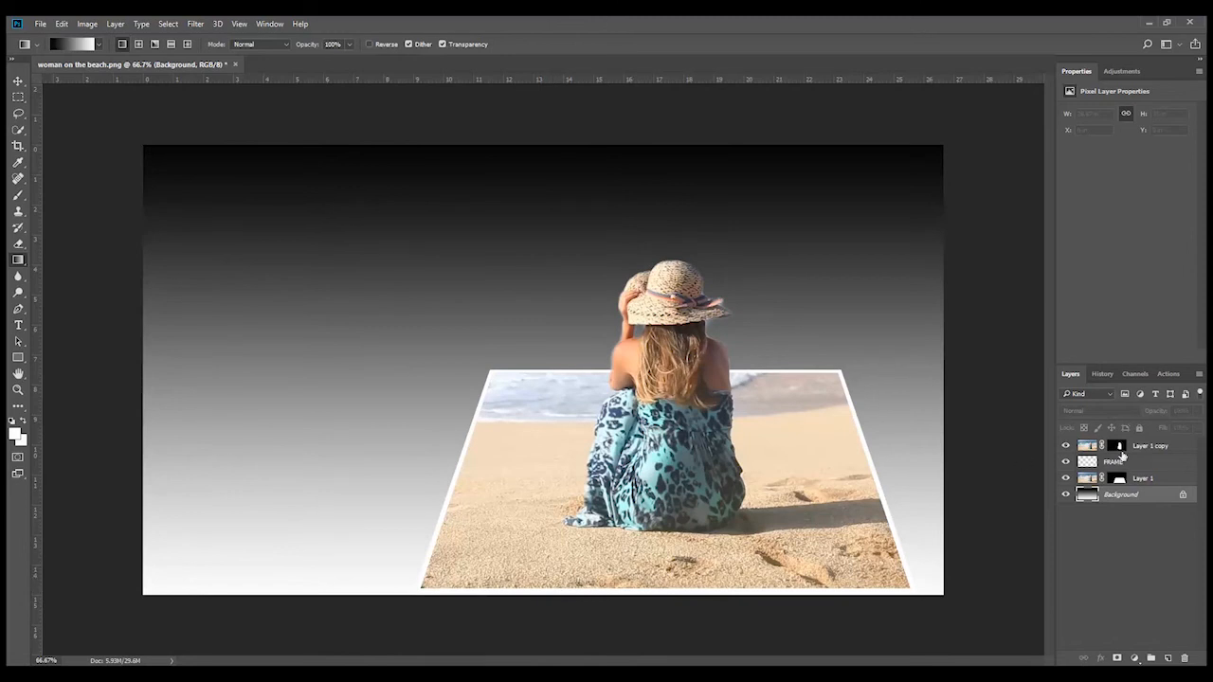
Shift Layer 1, FRAME and the woman's cutout left by the same amount to roughly centre the composition, and make Background the active layer
{"action": "left_click", "coordinate": [1135, 455]}
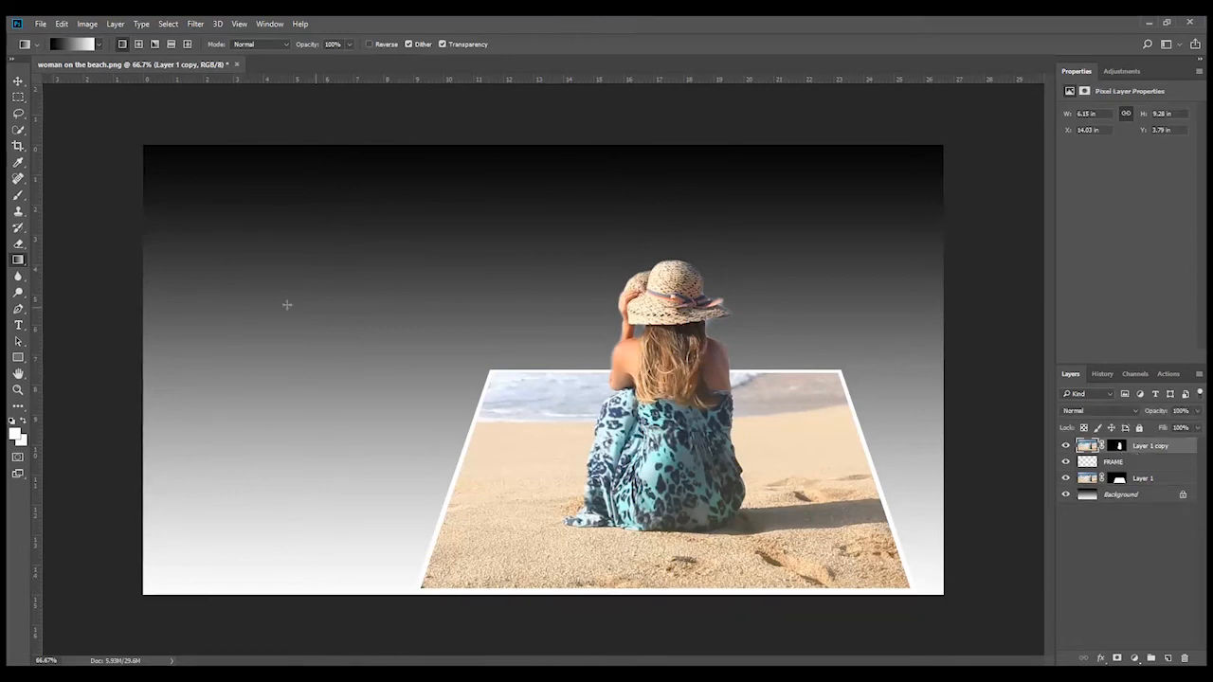
{"action": "left_click", "coordinate": [16, 81]}
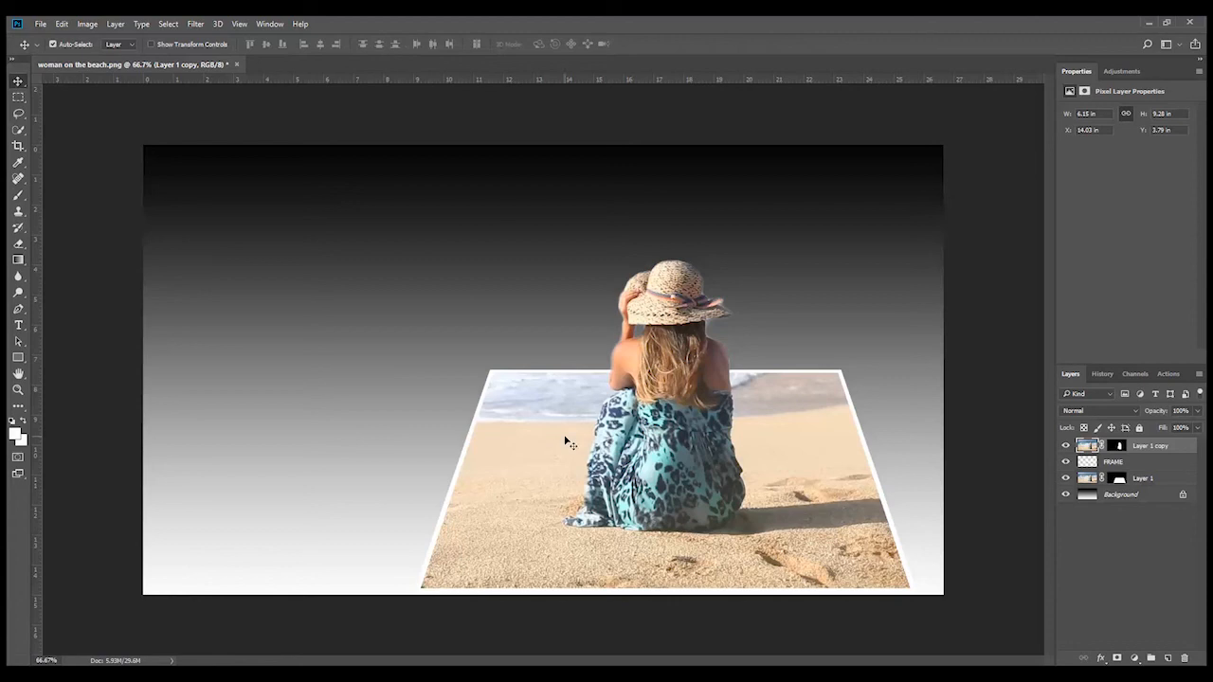
{"action": "left_click_drag", "start_coordinate": [799, 542], "coordinate": [670, 541]}
{"action": "left_click", "coordinate": [1119, 462]}
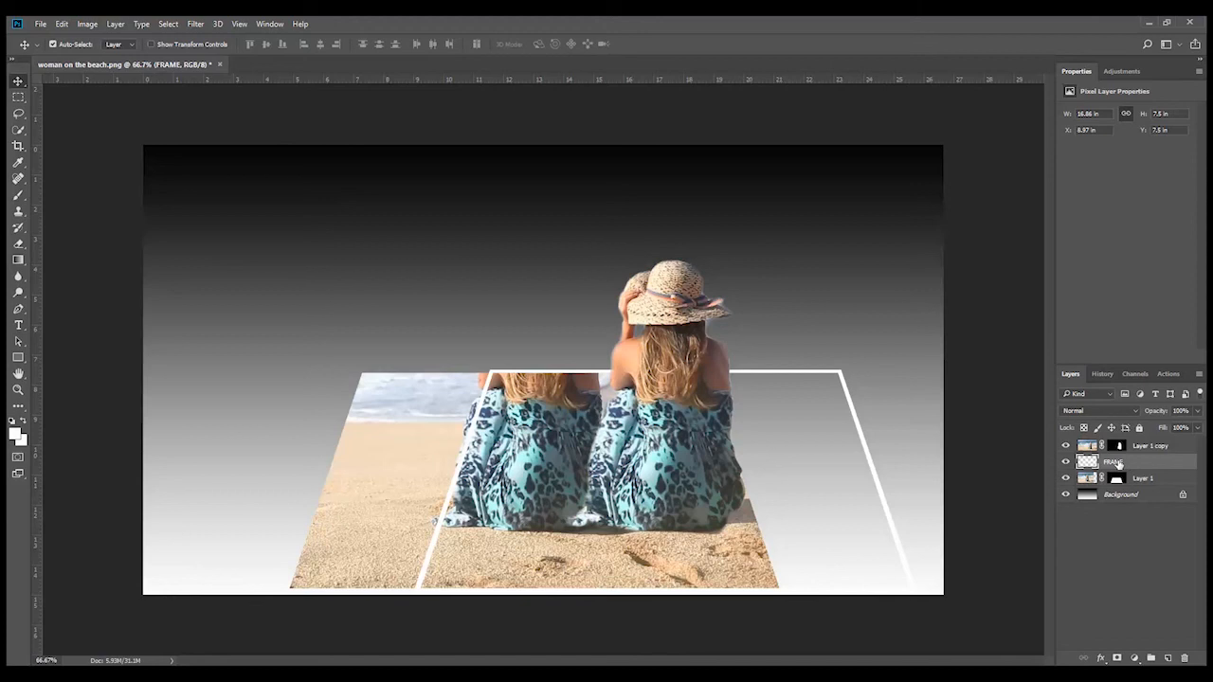
{"action": "left_click_drag", "start_coordinate": [864, 447], "coordinate": [576, 436]}
{"action": "left_click", "coordinate": [1108, 499]}
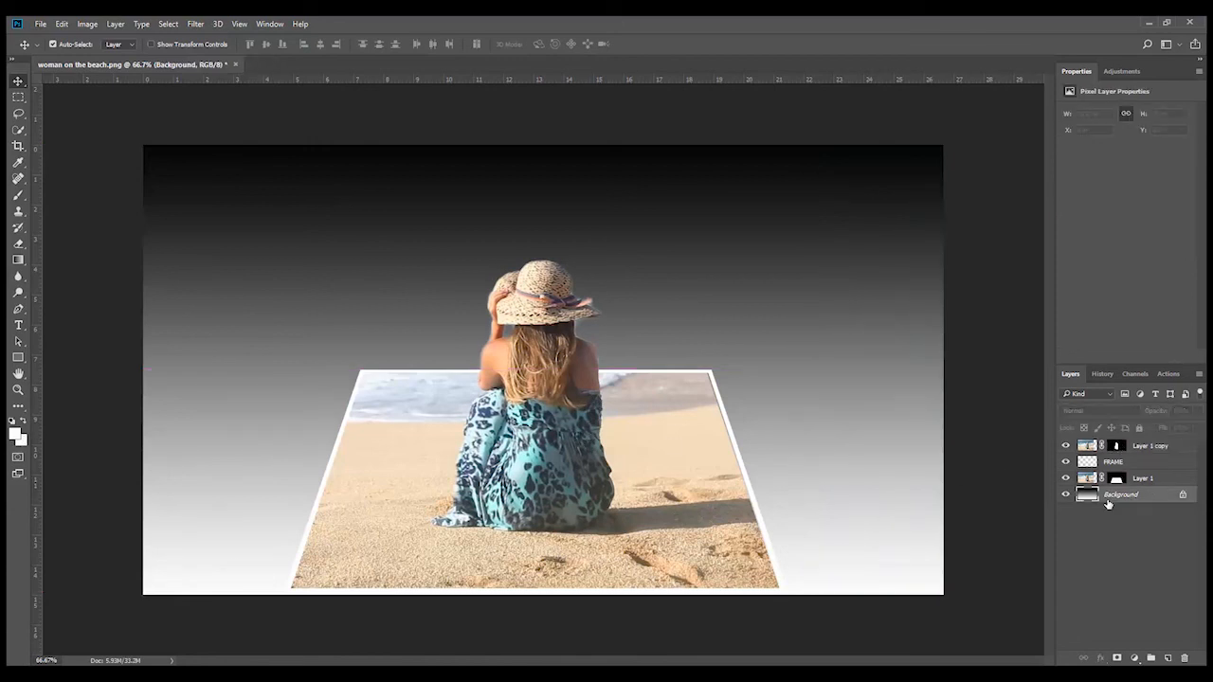